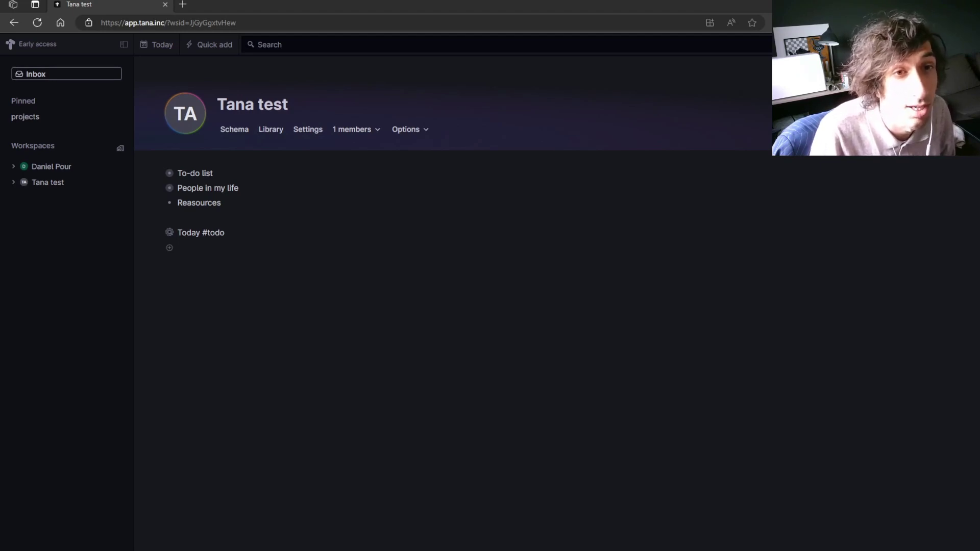
- Check the Inbox, return to the Tana test home, and open the To-do list page
click(62, 182)
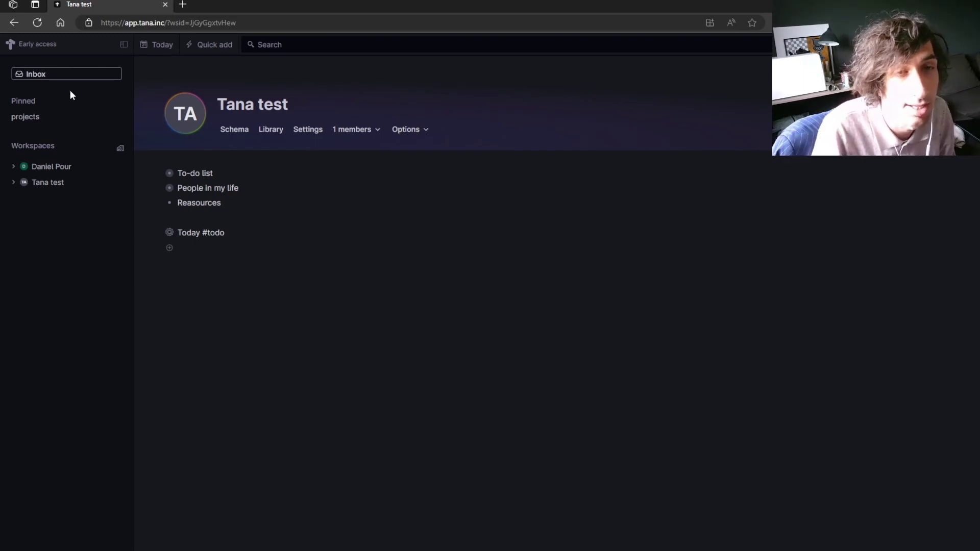
click(65, 71)
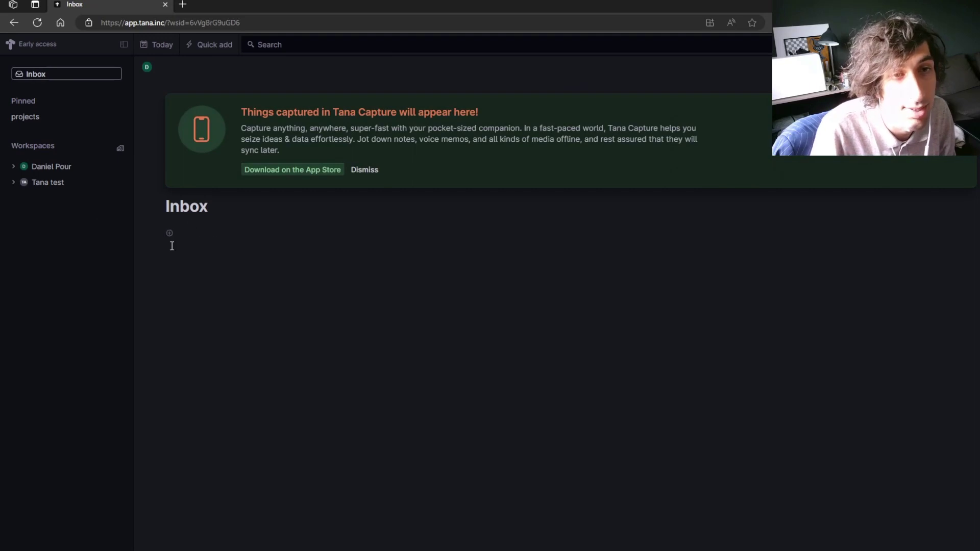
click(44, 188)
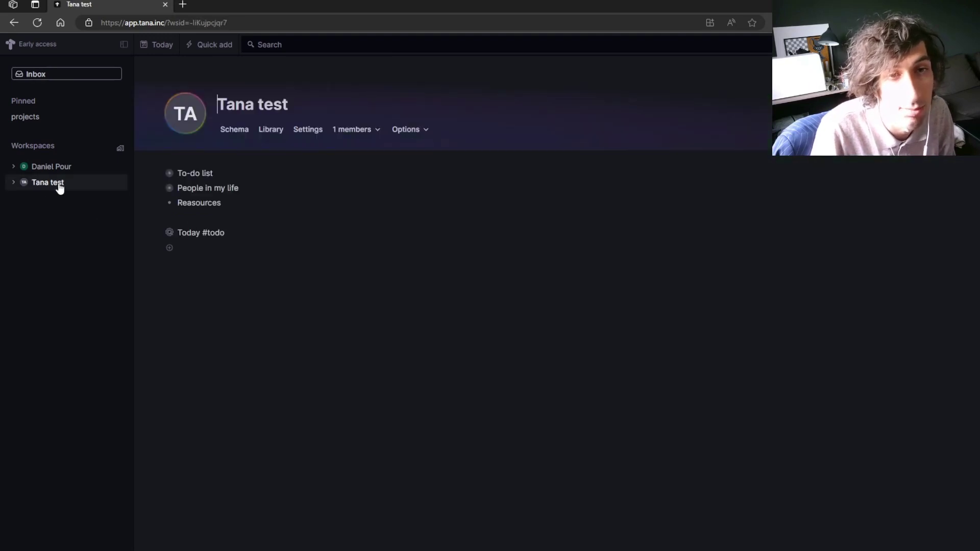
click(170, 174)
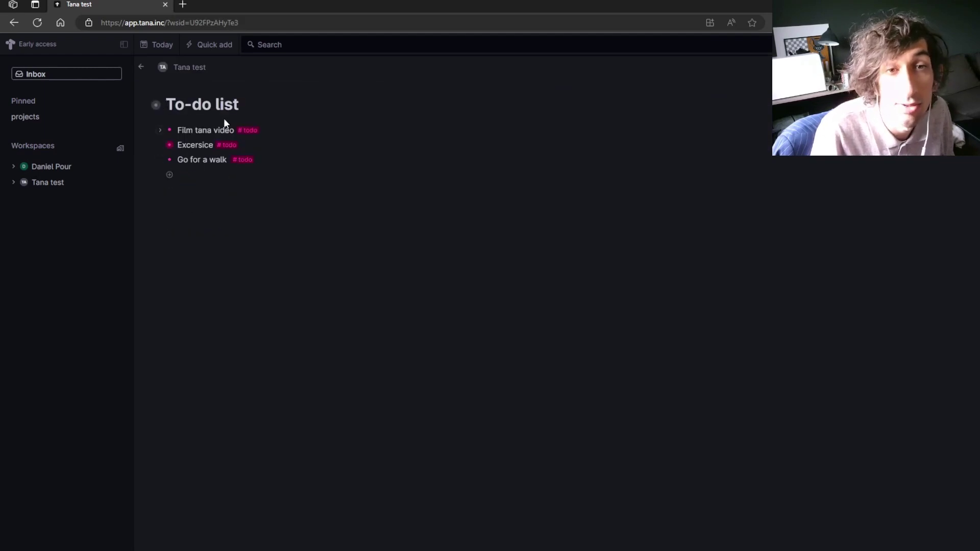
- Add 'Take out trash' tagged #todo below Go for a walk and expand its fields
click(270, 161)
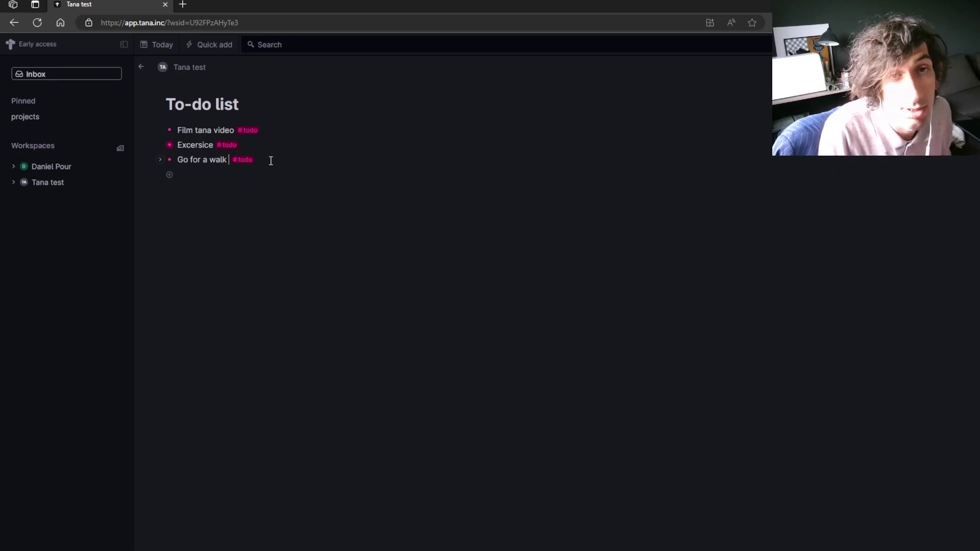
key(Return)
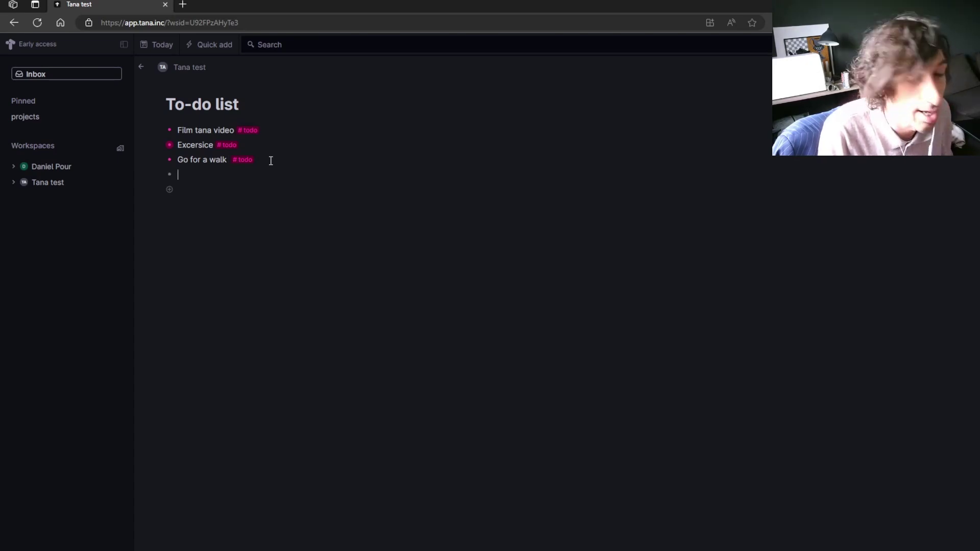
text(T)
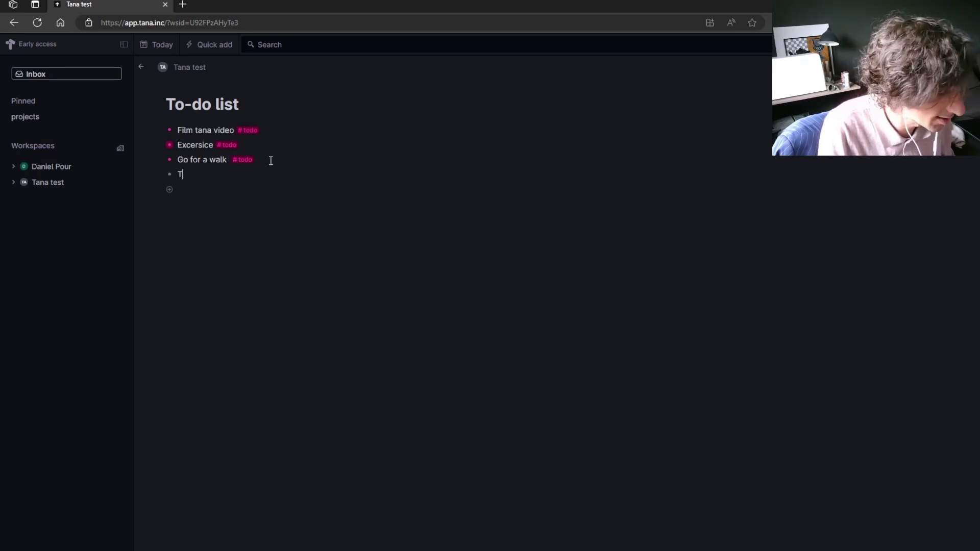
text(ake out)
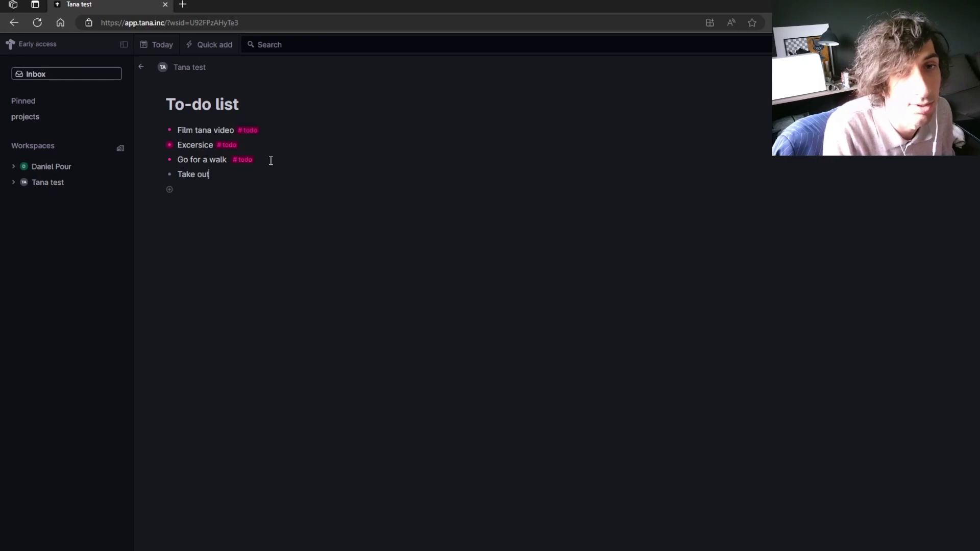
text( trash )
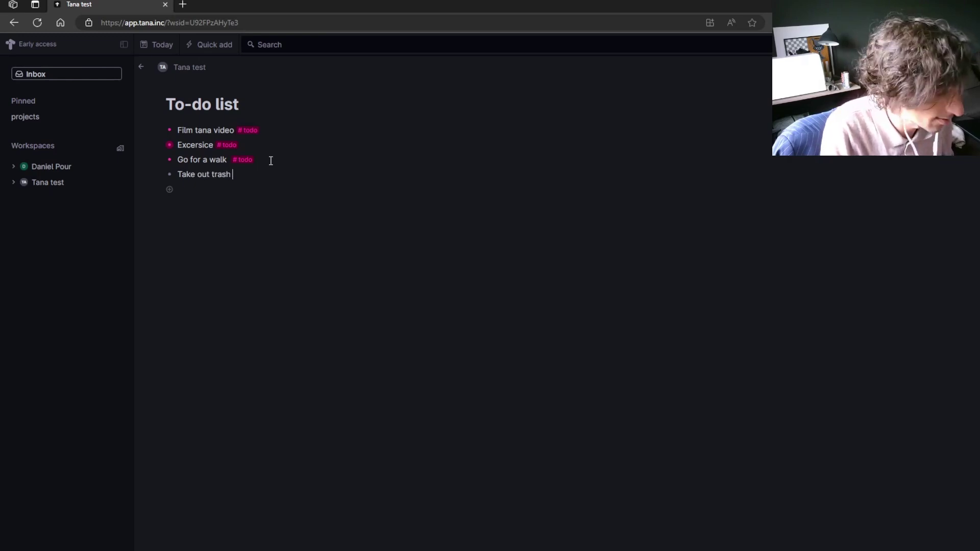
text(#tod)
key(Return)
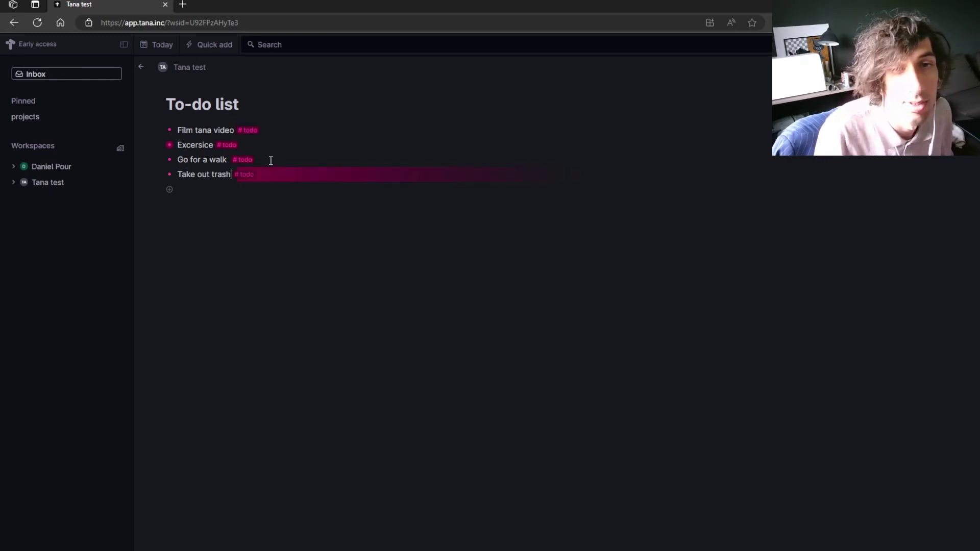
click(161, 175)
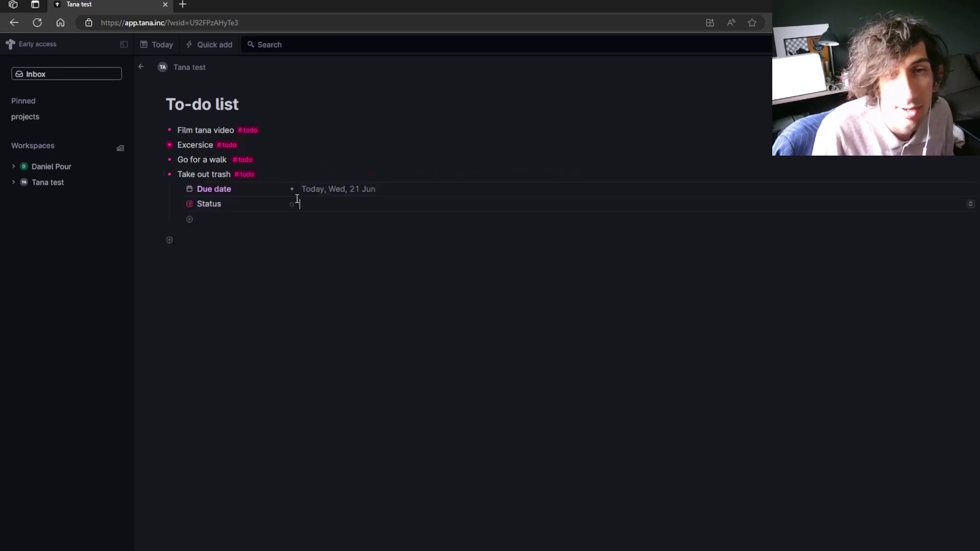
- Step Take out trash's Status through To do and Doing to Done, then collapse it
click(553, 216)
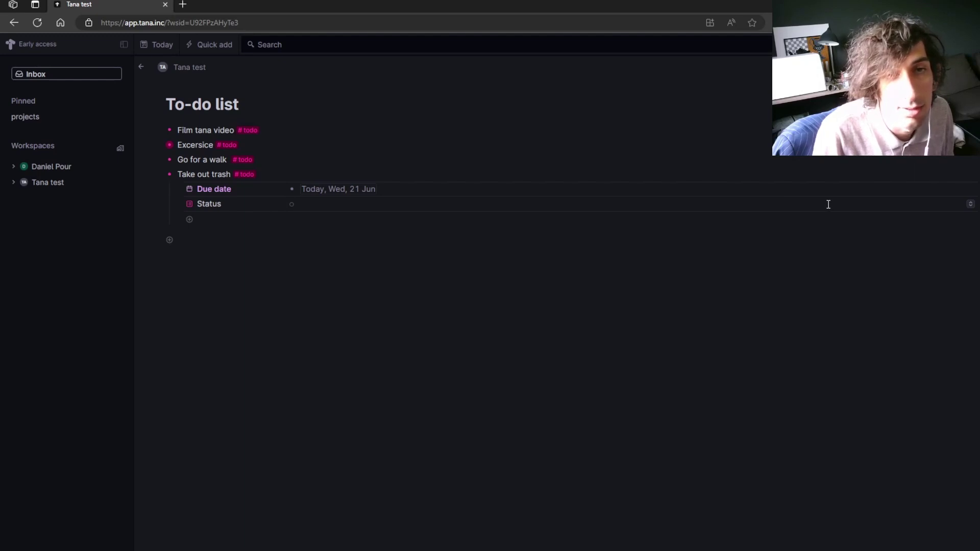
click(970, 204)
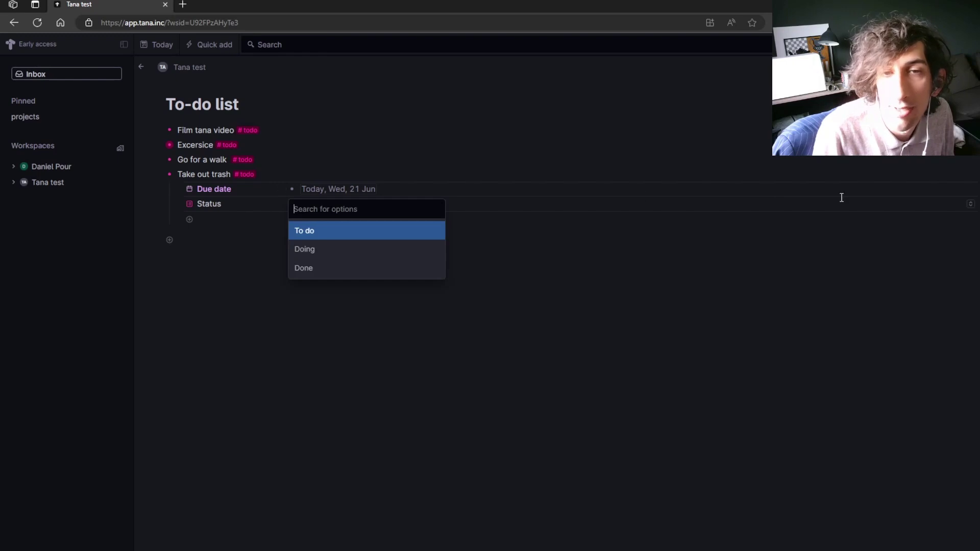
click(359, 233)
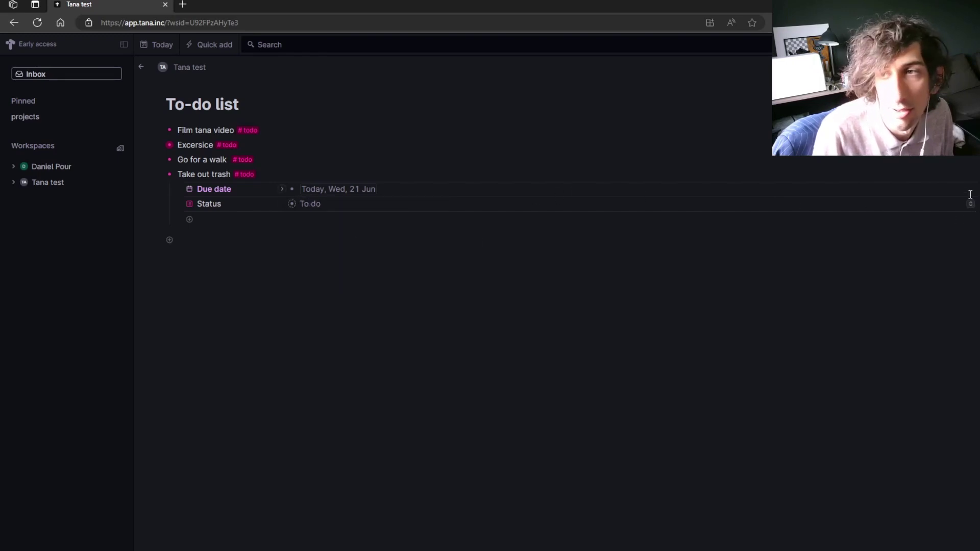
click(969, 204)
click(345, 250)
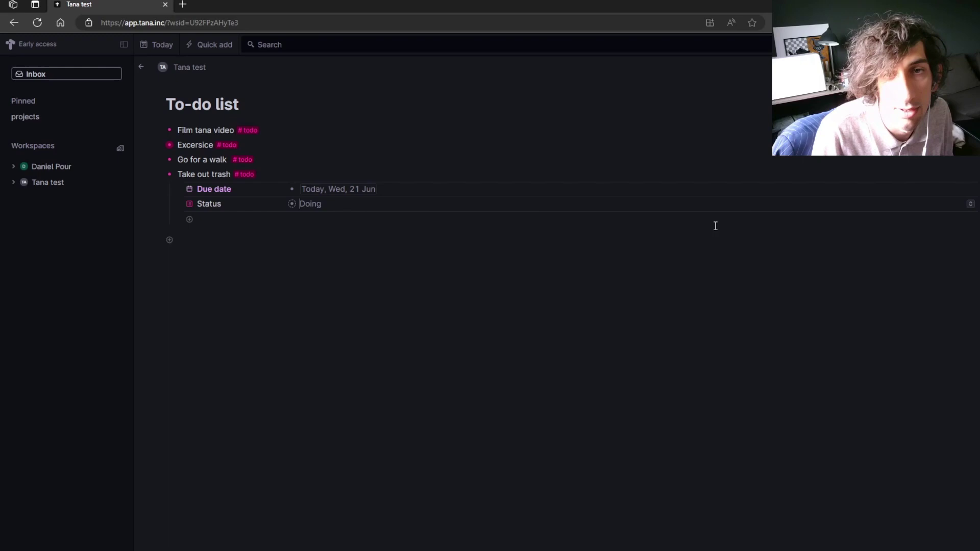
click(970, 204)
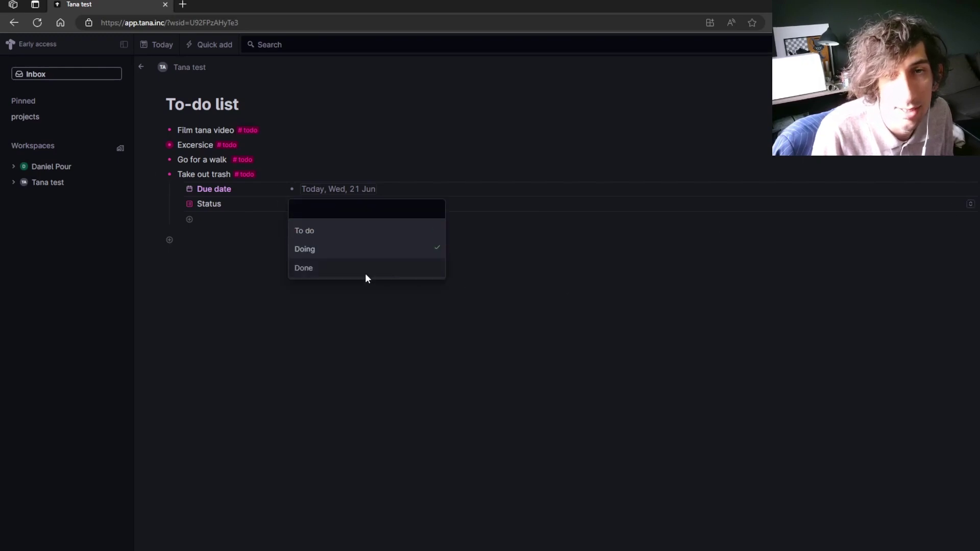
click(309, 261)
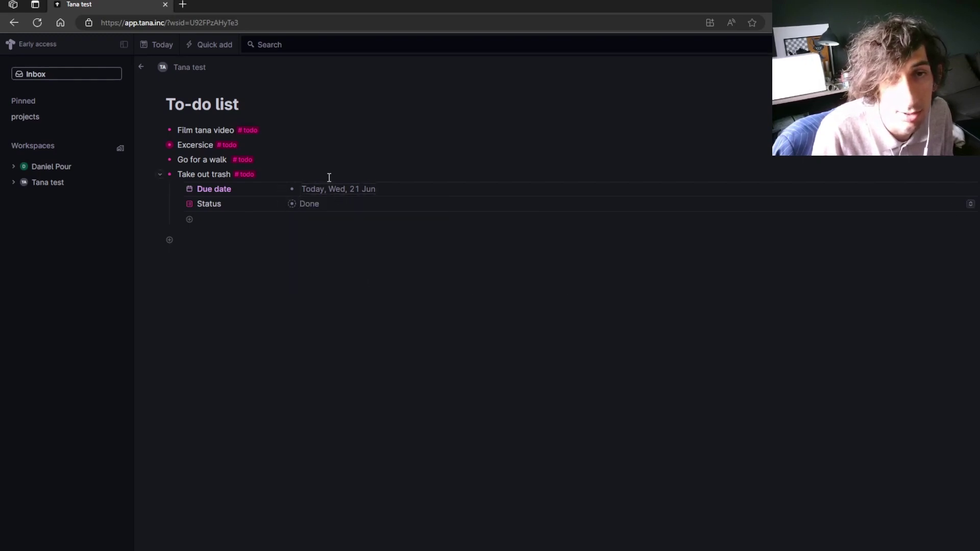
click(159, 175)
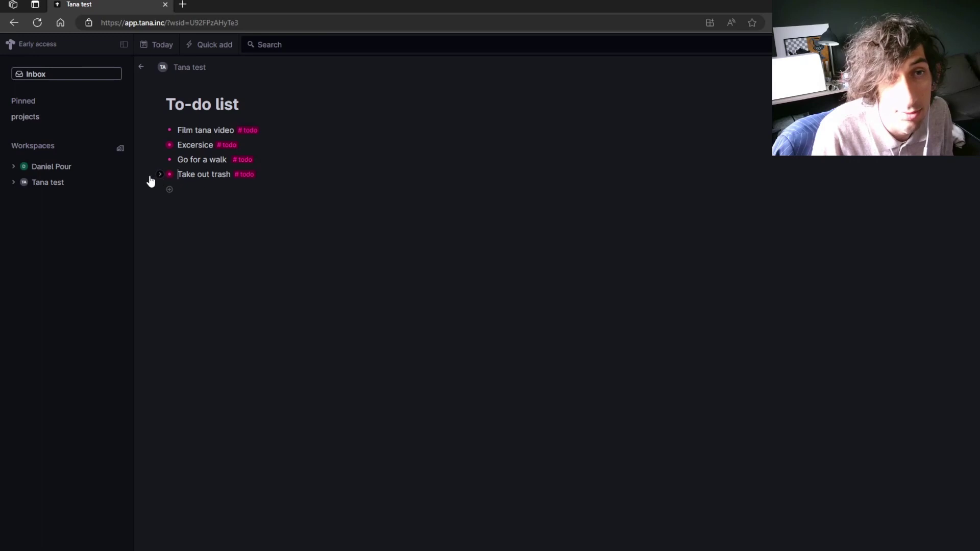
- From the Tana test home, open the Today #todo live query as a page
click(66, 183)
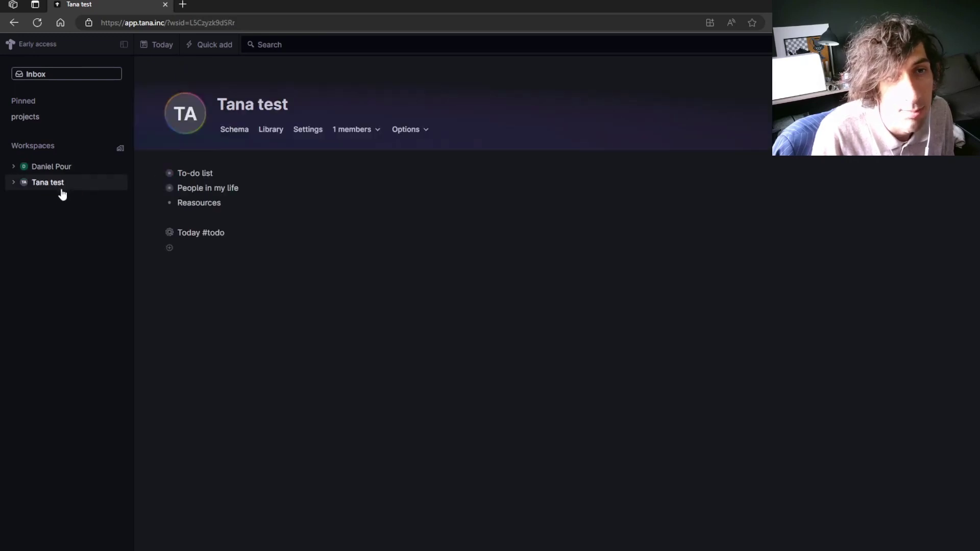
click(169, 233)
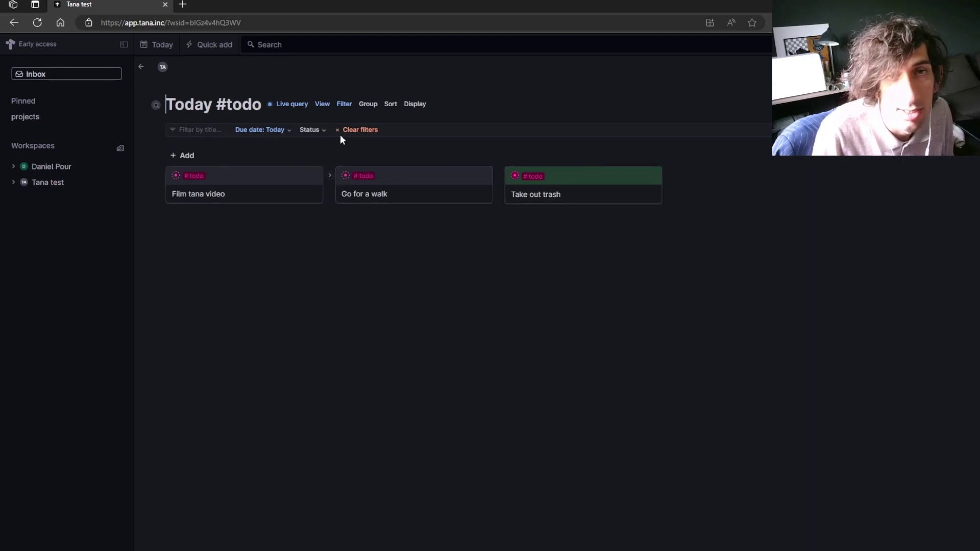
- Try the Today #todo query's cards, table, list and calendar layouts, settling on tabs
click(323, 105)
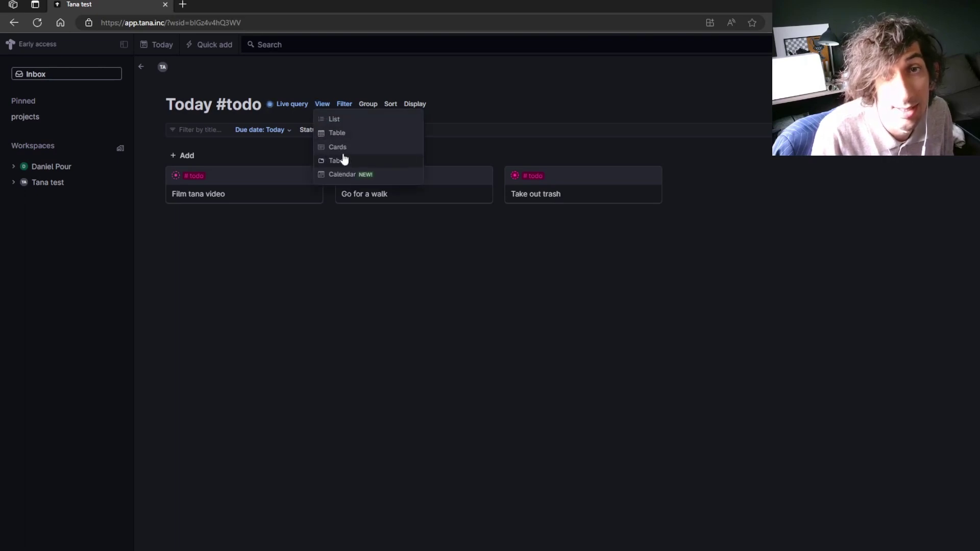
click(343, 148)
click(322, 104)
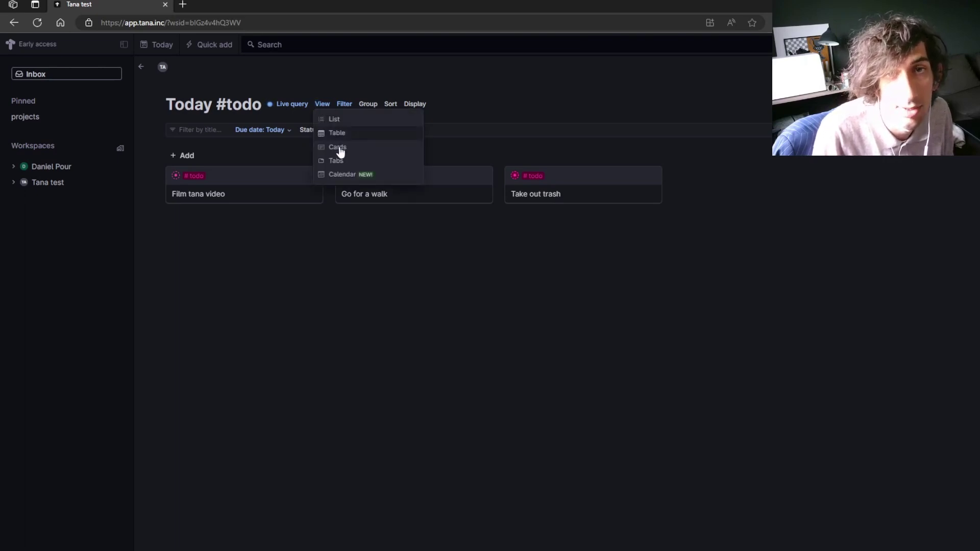
click(342, 140)
click(322, 105)
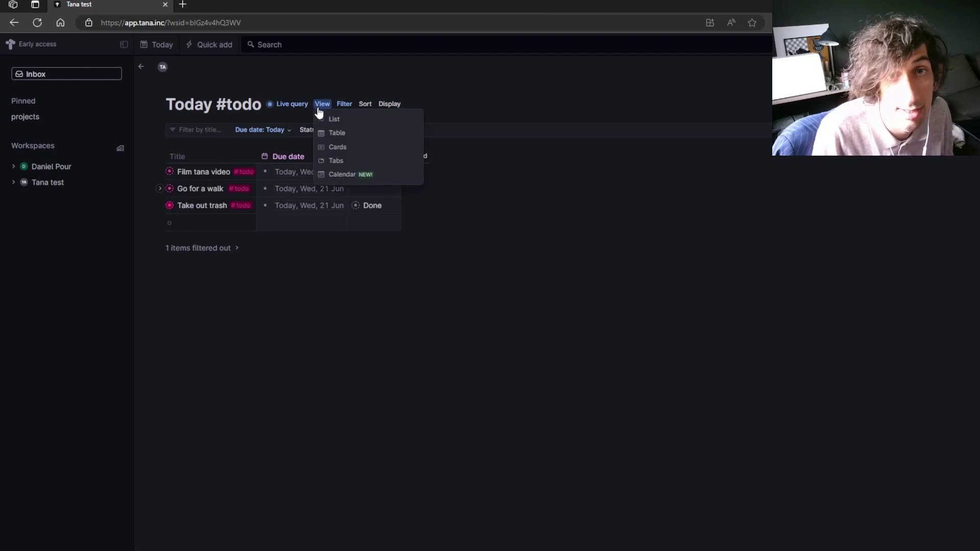
click(339, 121)
click(322, 105)
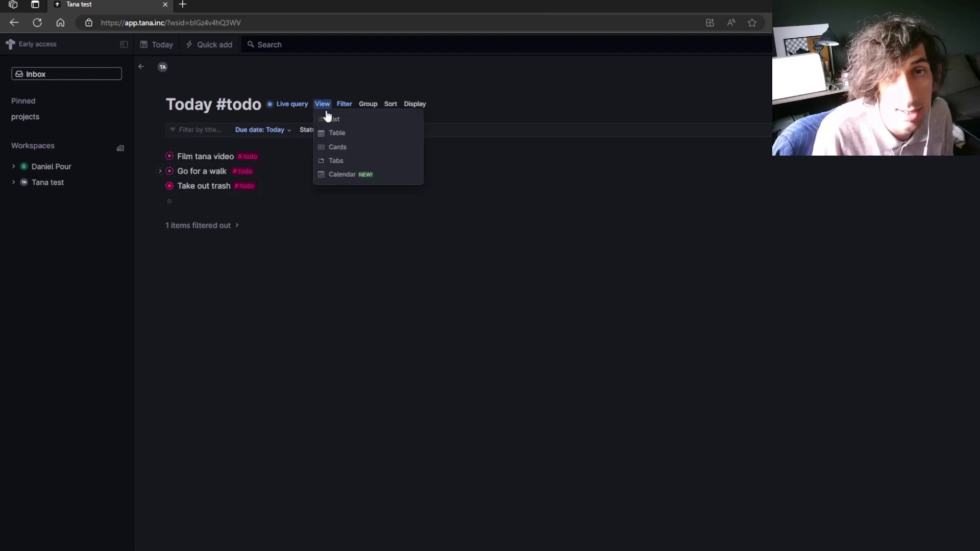
click(345, 176)
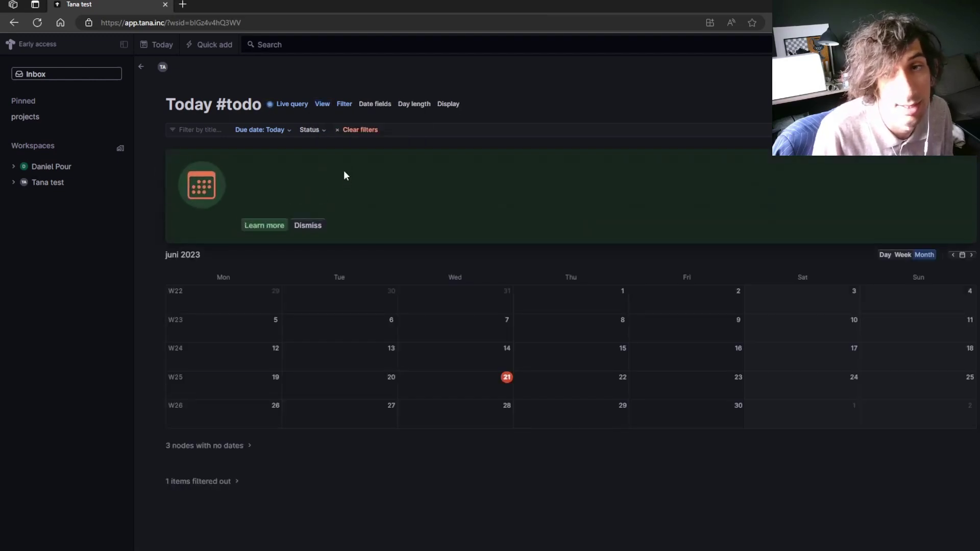
click(344, 105)
click(322, 105)
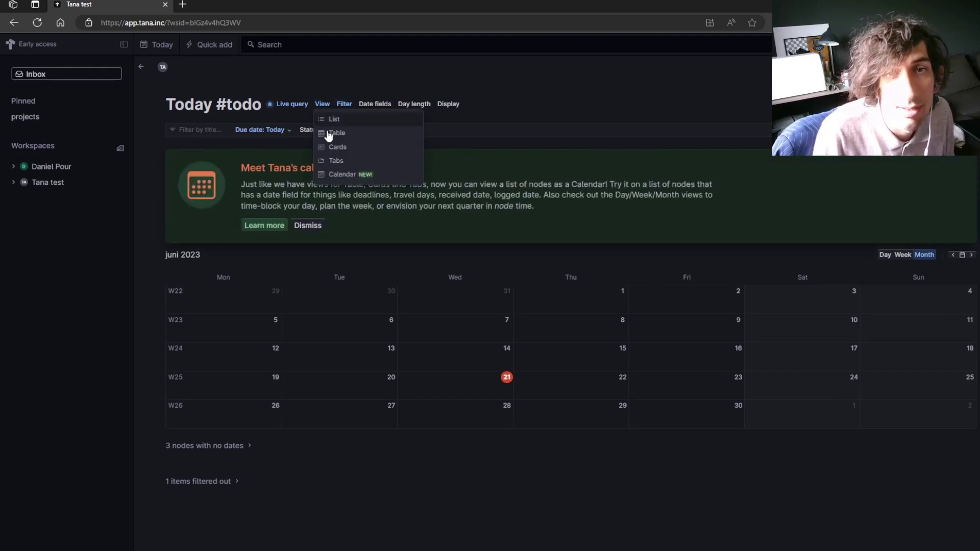
click(344, 162)
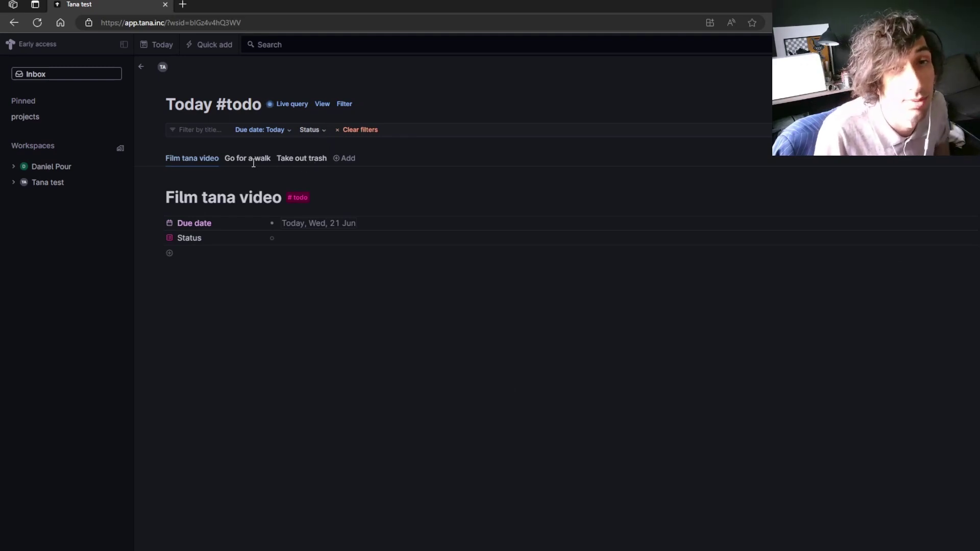
click(321, 104)
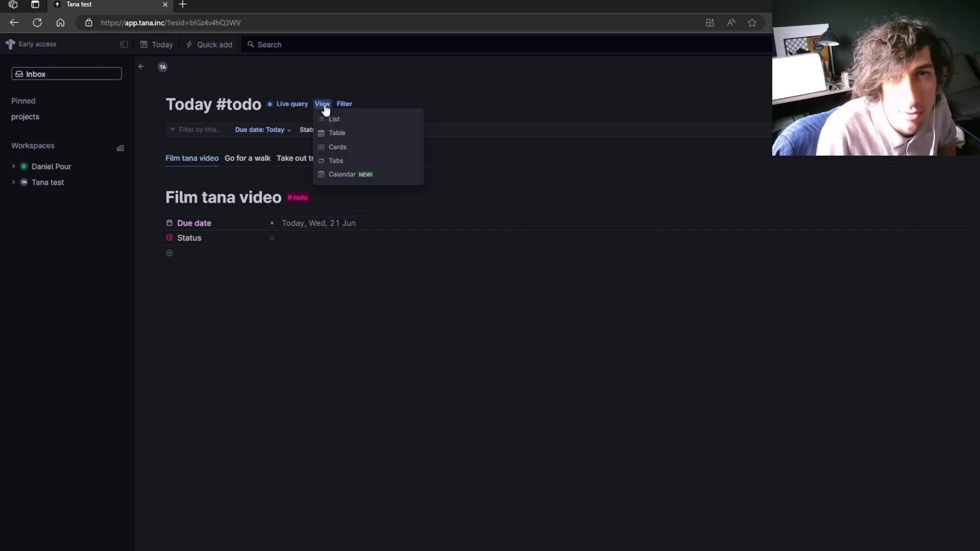
click(339, 148)
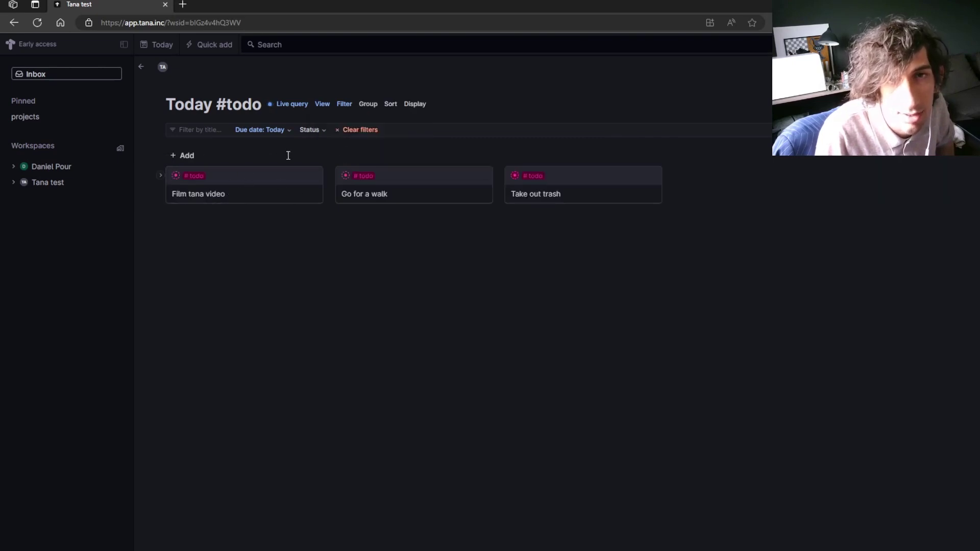
click(315, 131)
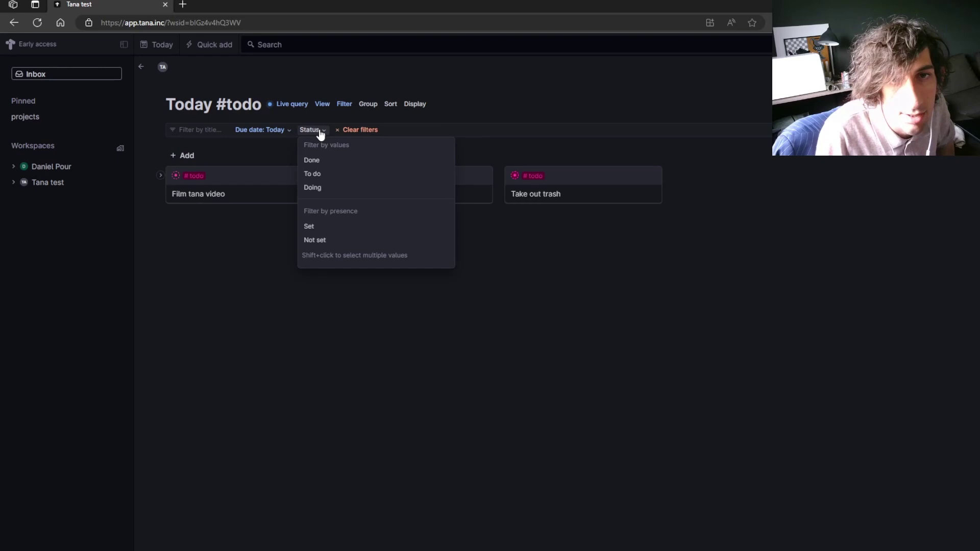
click(324, 162)
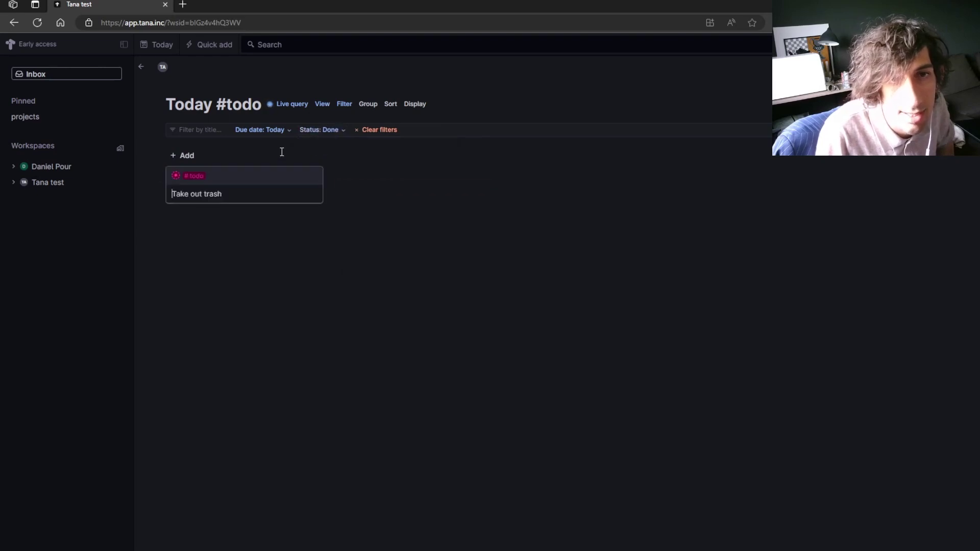
click(321, 130)
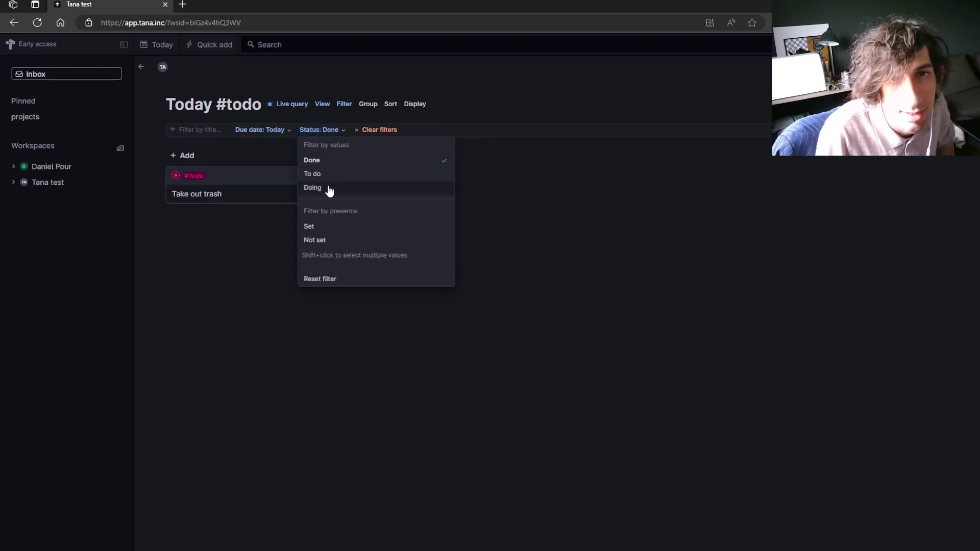
click(329, 188)
click(323, 132)
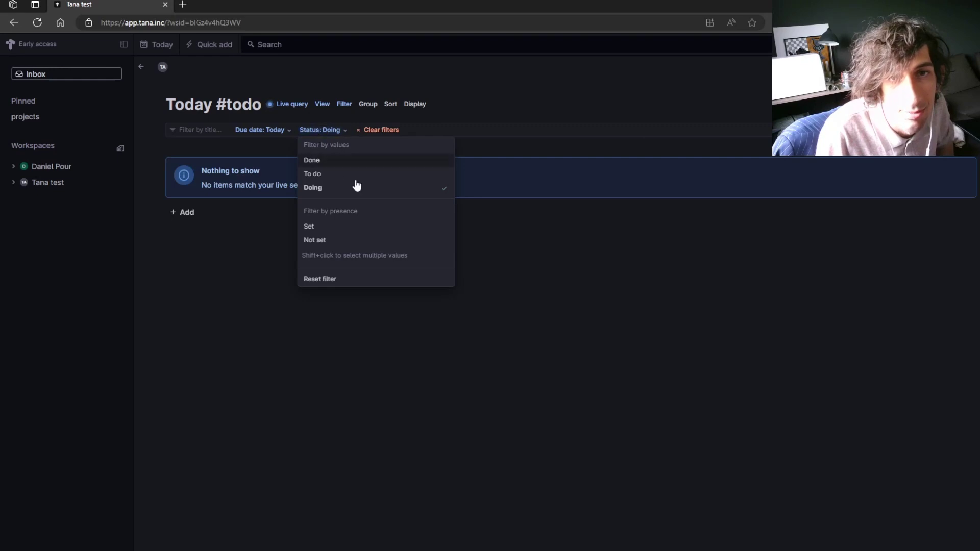
click(341, 282)
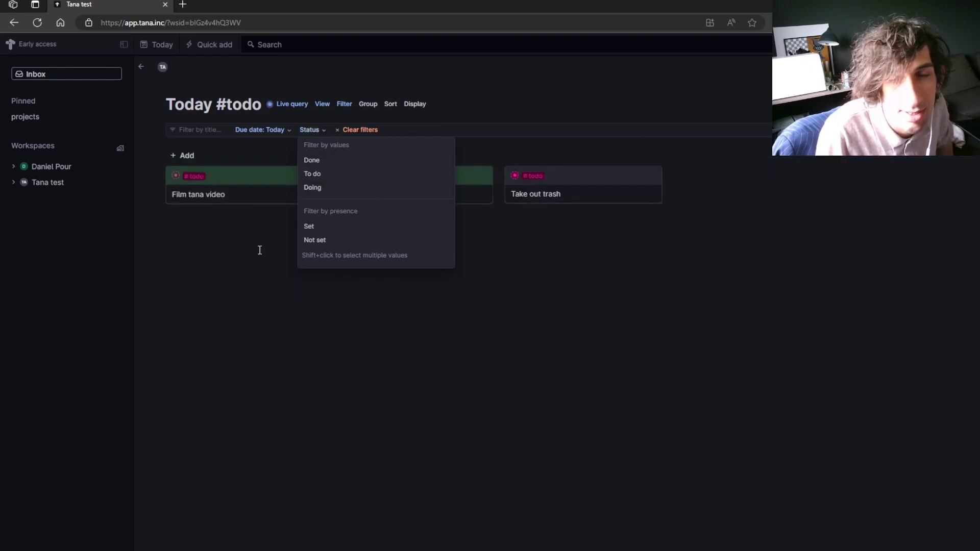
click(274, 177)
click(273, 128)
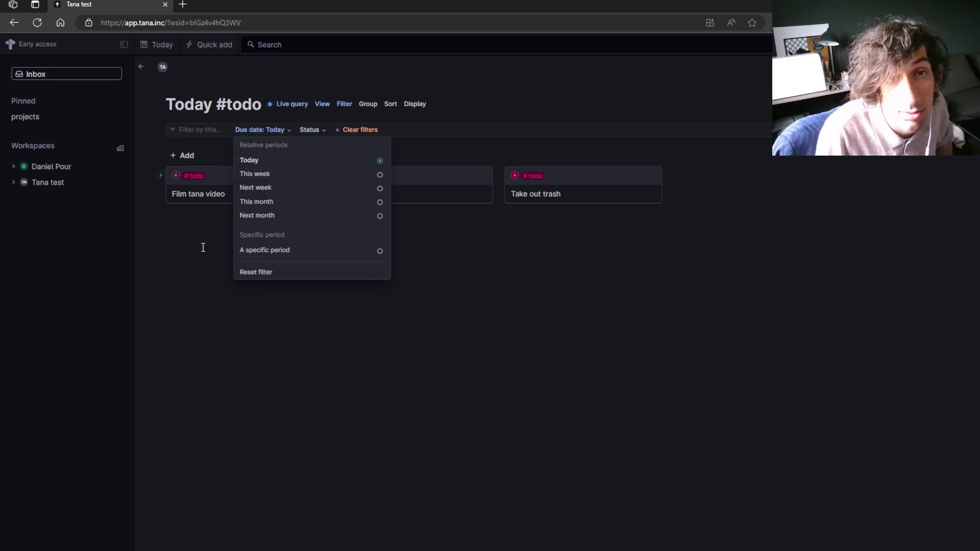
- Keep the Today #todo due-date filter at Today and return to the Tana test home
click(214, 229)
click(52, 188)
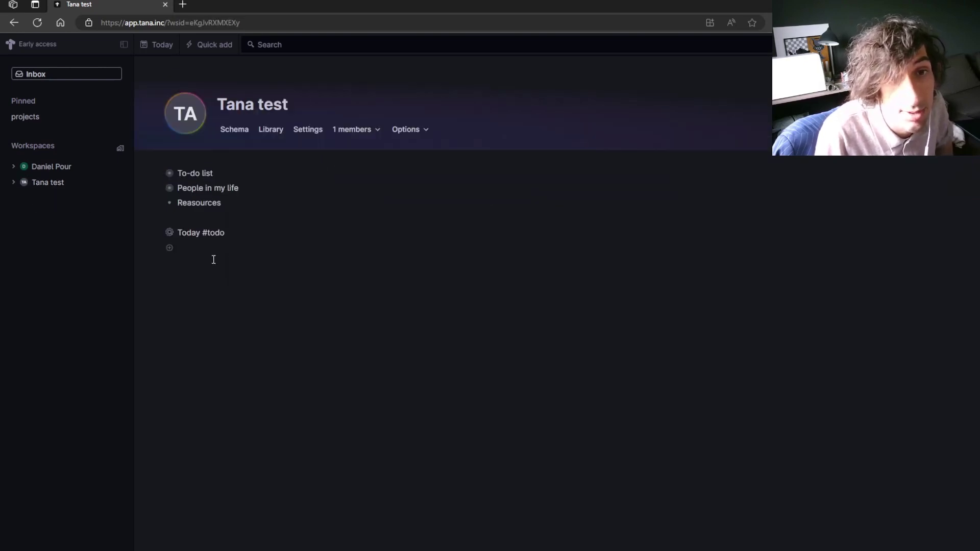
click(170, 232)
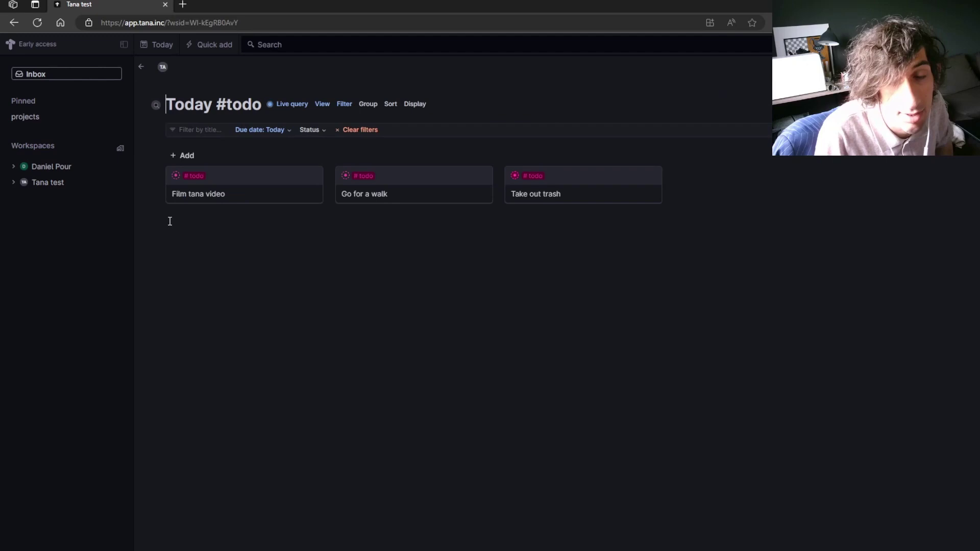
click(56, 170)
click(56, 189)
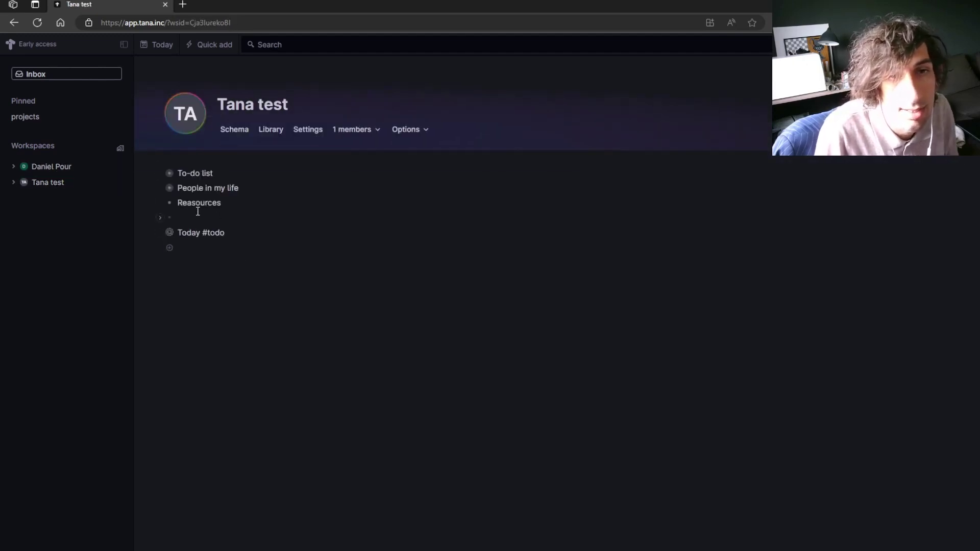
- Create a live search of all #people nodes from People in my life, shown as a table
click(169, 189)
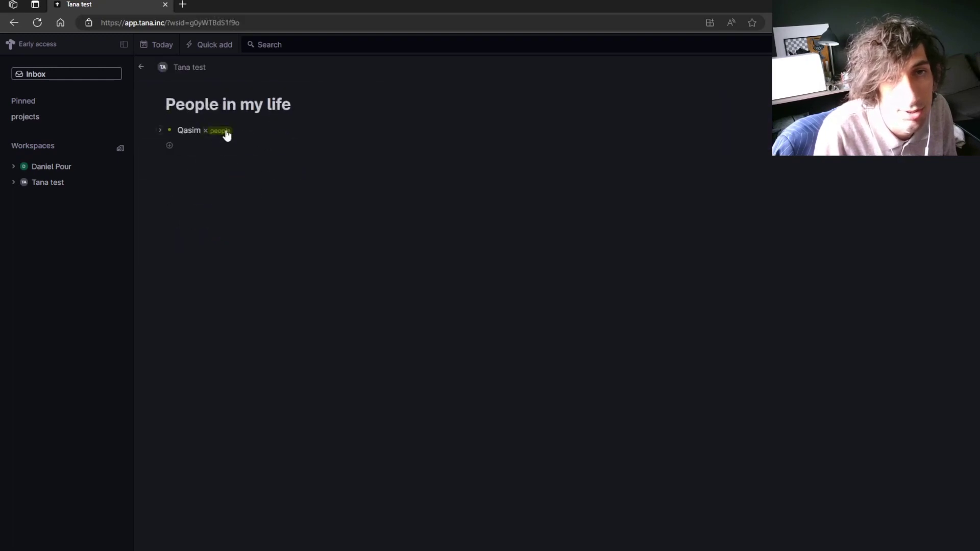
mouse_move(225, 131)
click(220, 227)
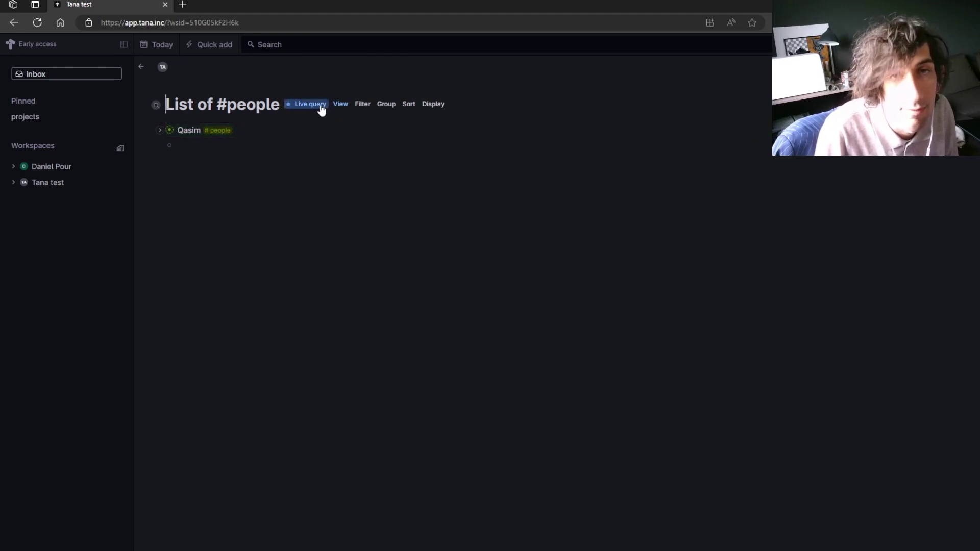
click(351, 108)
click(358, 131)
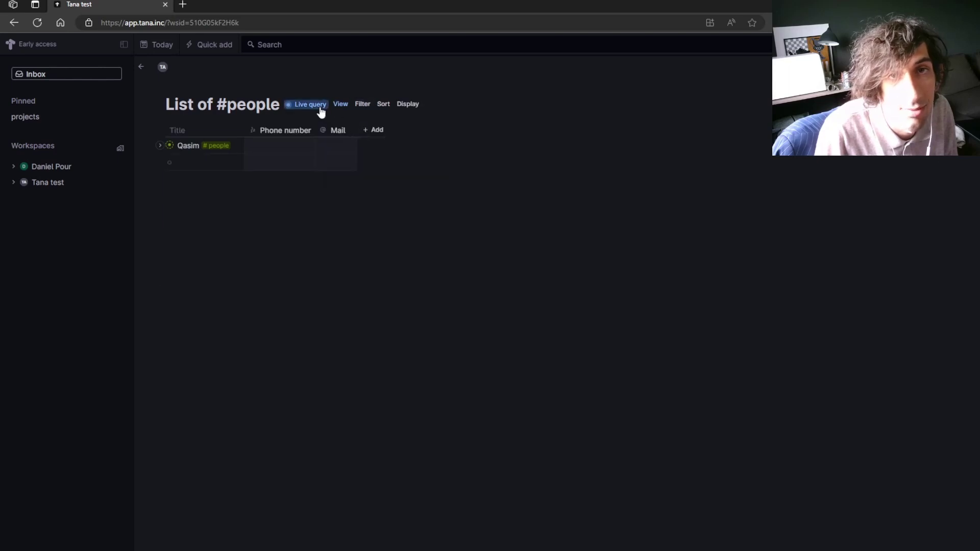
- Open and close the people query's search expression to review it
click(322, 111)
click(321, 106)
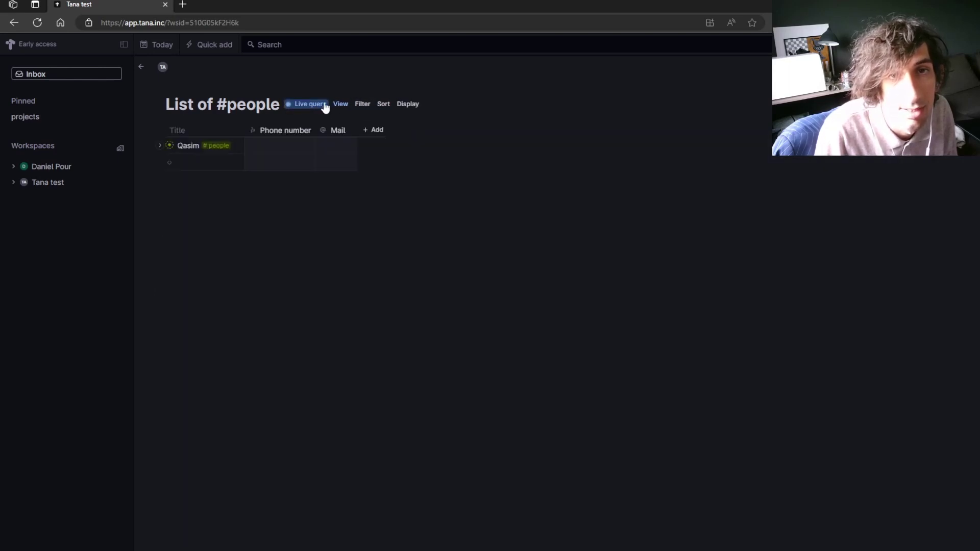
click(325, 107)
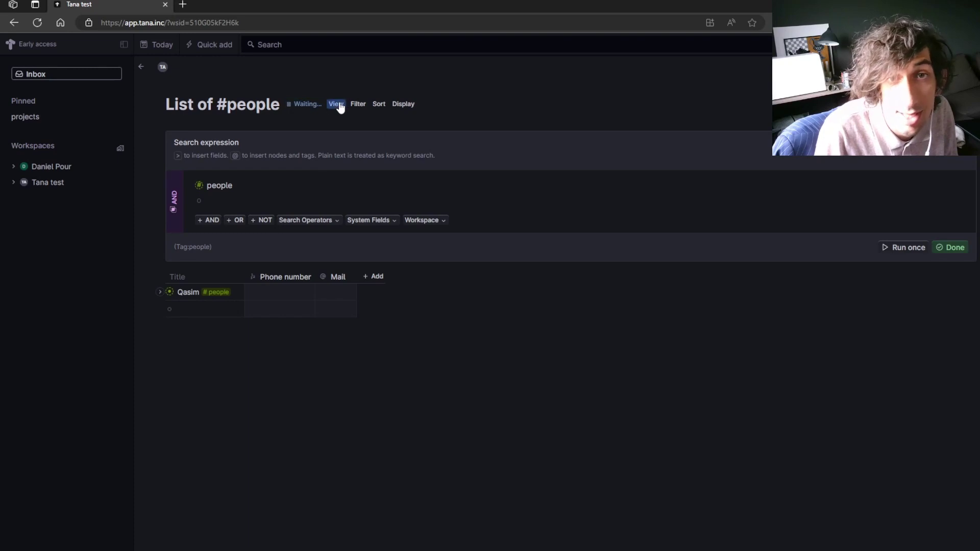
click(307, 105)
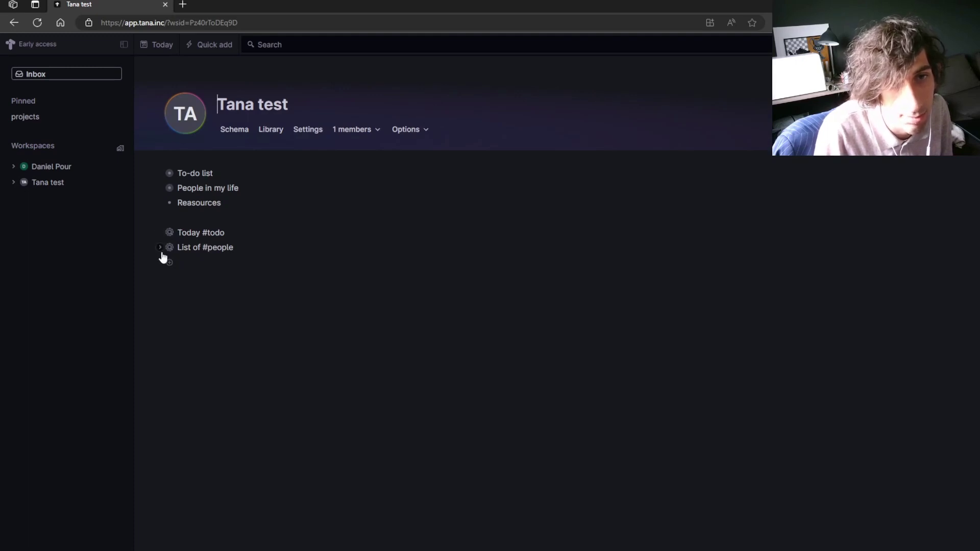
- Preview the List of #people and Today #todo queries by expanding and collapsing them
click(161, 248)
click(161, 249)
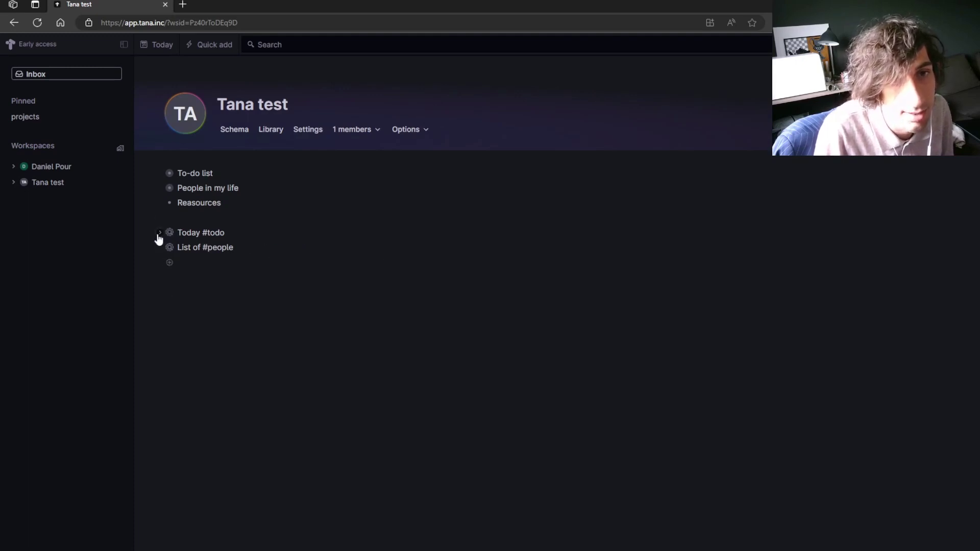
click(159, 233)
click(159, 234)
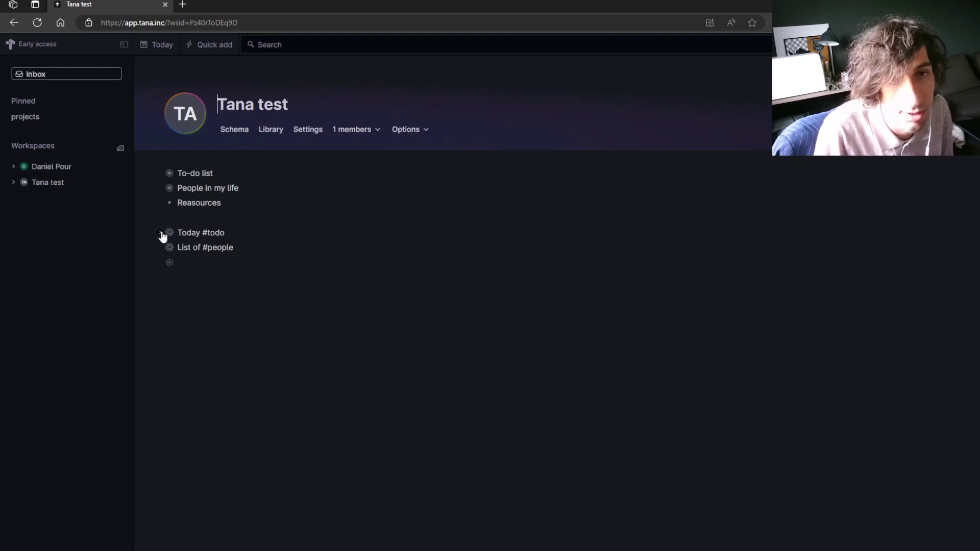
- Add a Harry potter item under Reasources and start the note 'A good bokk' inside it
click(170, 202)
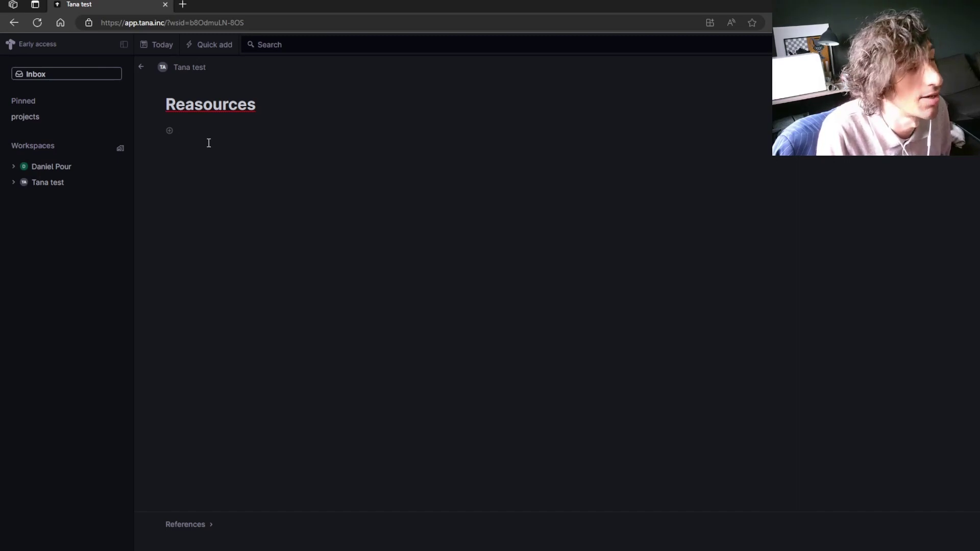
text(Har)
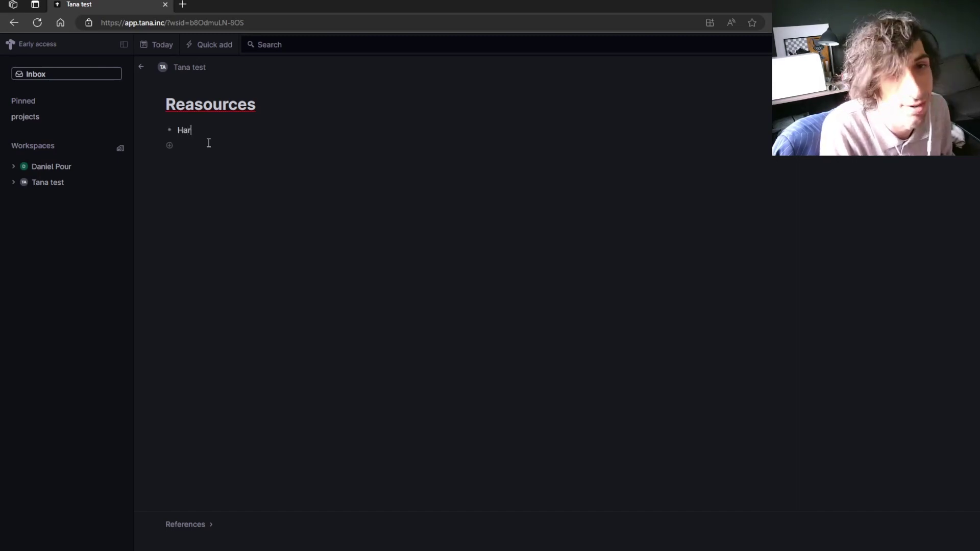
text(ry potter)
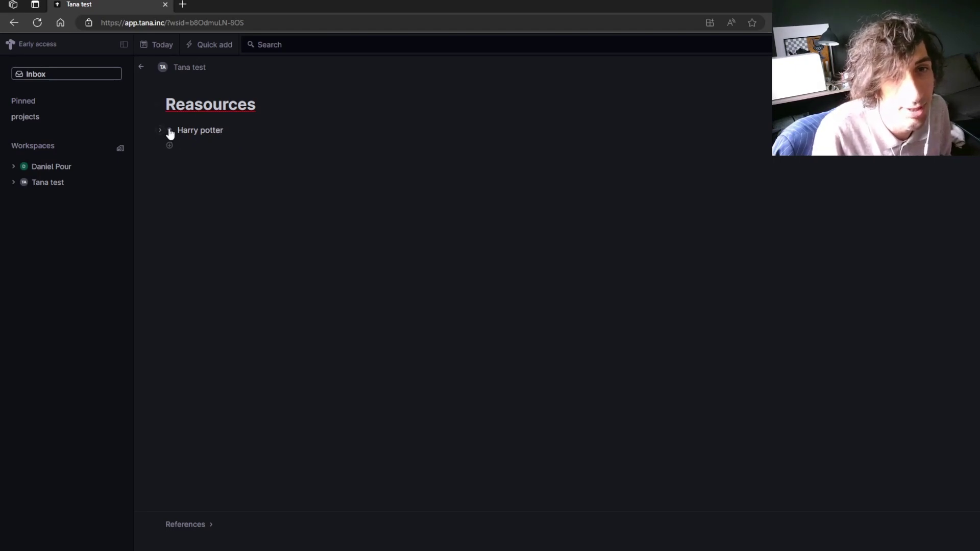
click(170, 130)
click(201, 131)
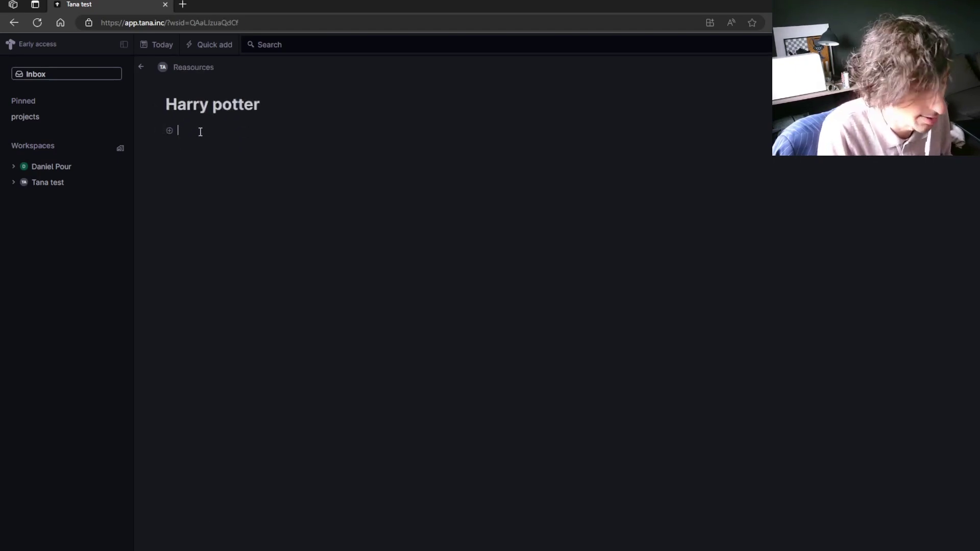
text(A good bo)
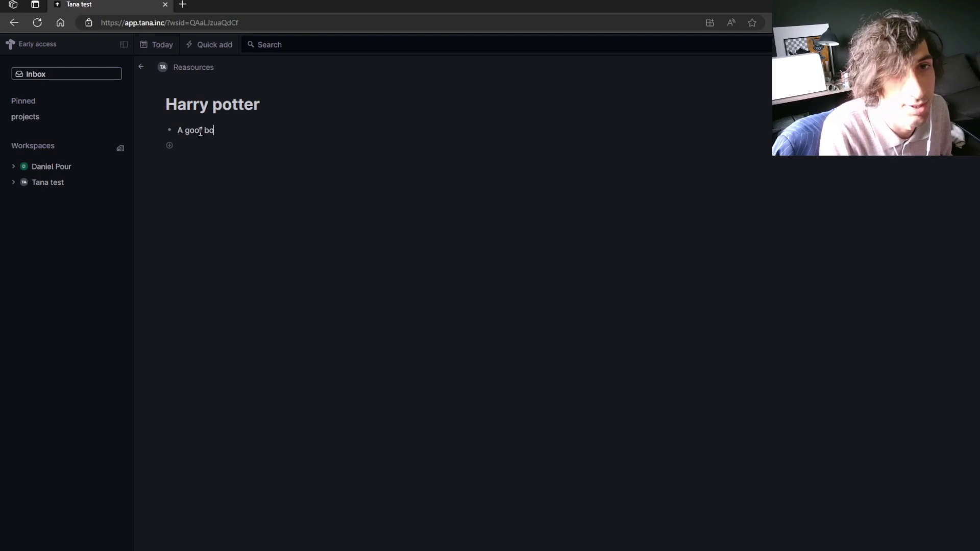
text(kk)
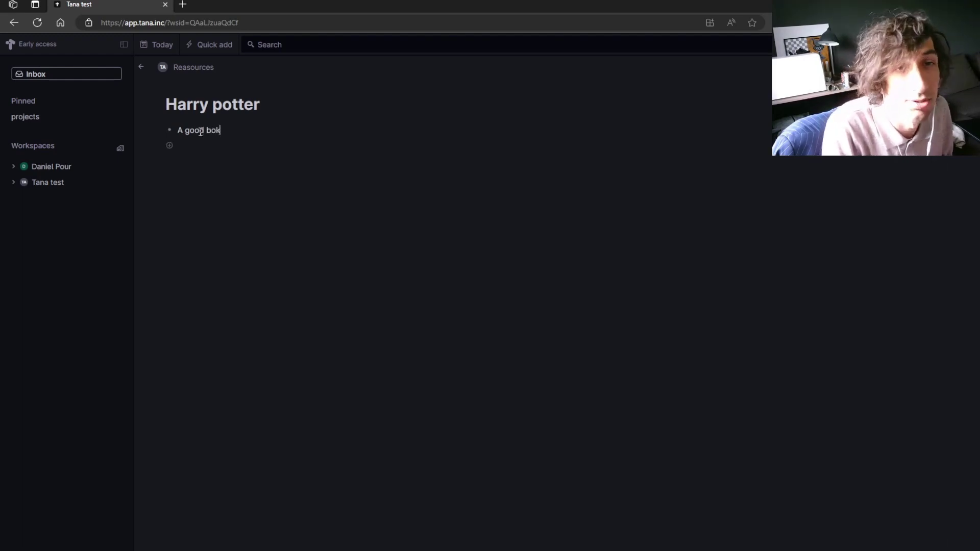
- Back on Reasources, tag Harry potter with a new #book supertag
click(138, 71)
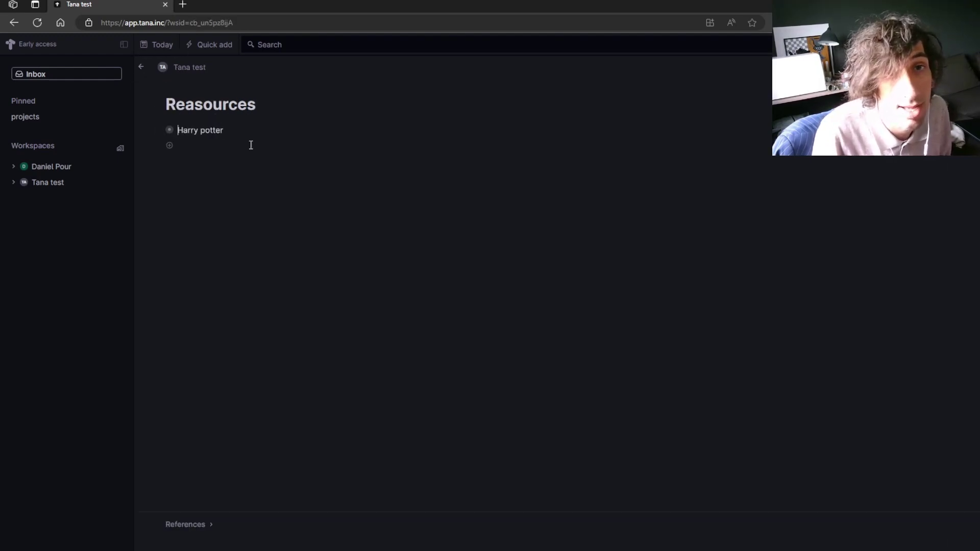
click(225, 130)
text(#book)
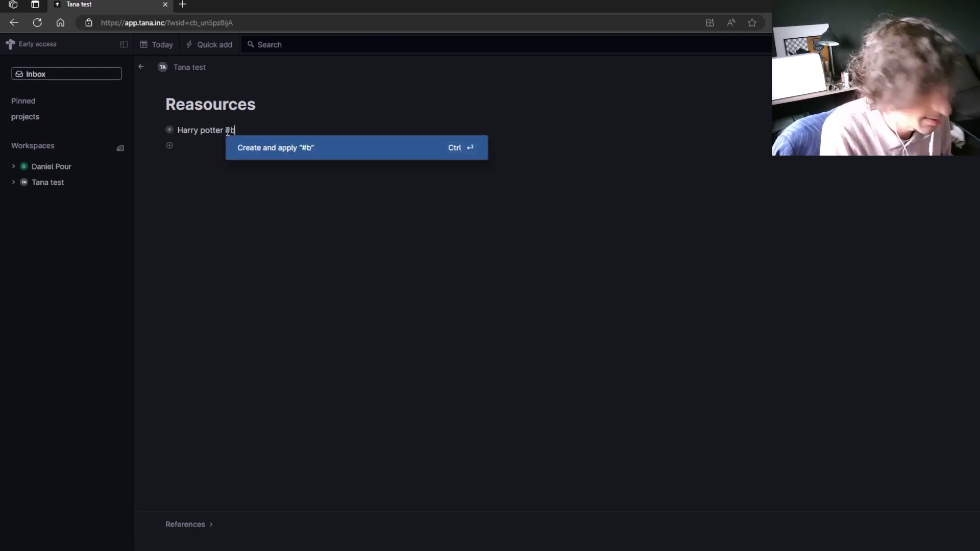
key(Return)
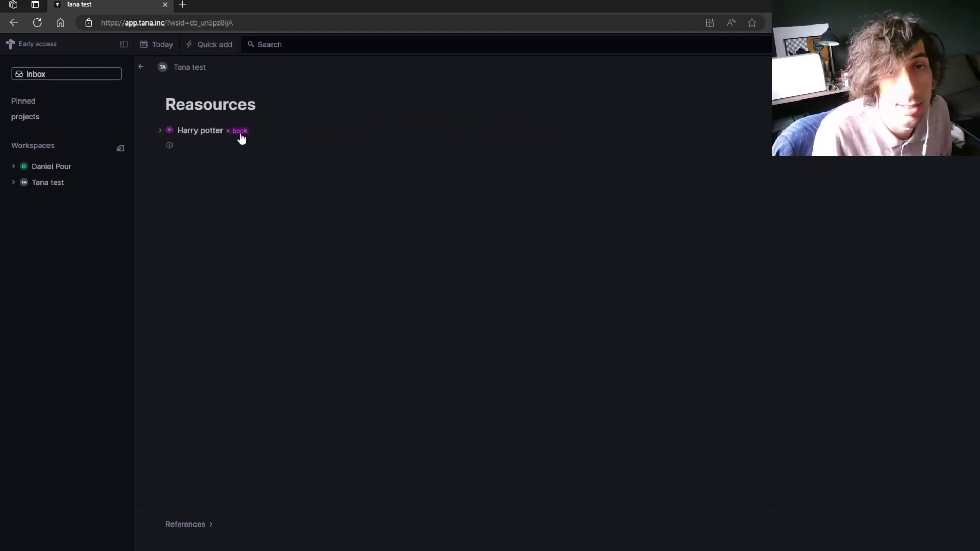
click(239, 132)
click(198, 256)
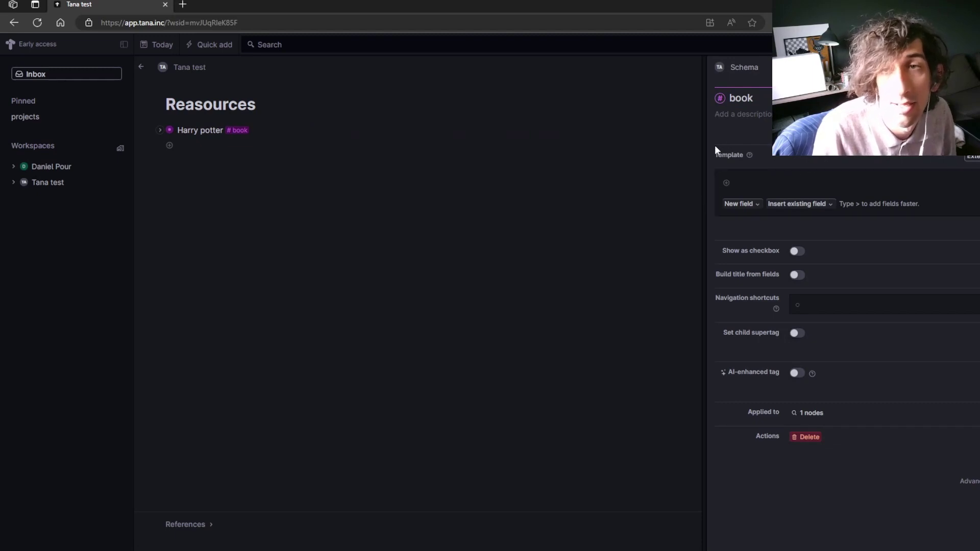
- Add a Number template field named Rating to #book with minimum 1 and maximum 6
click(738, 100)
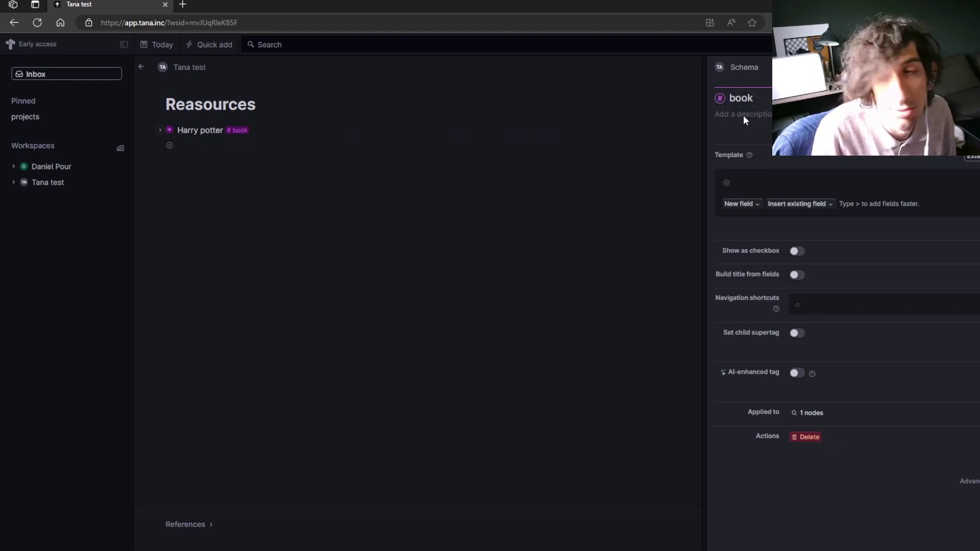
click(727, 183)
click(780, 208)
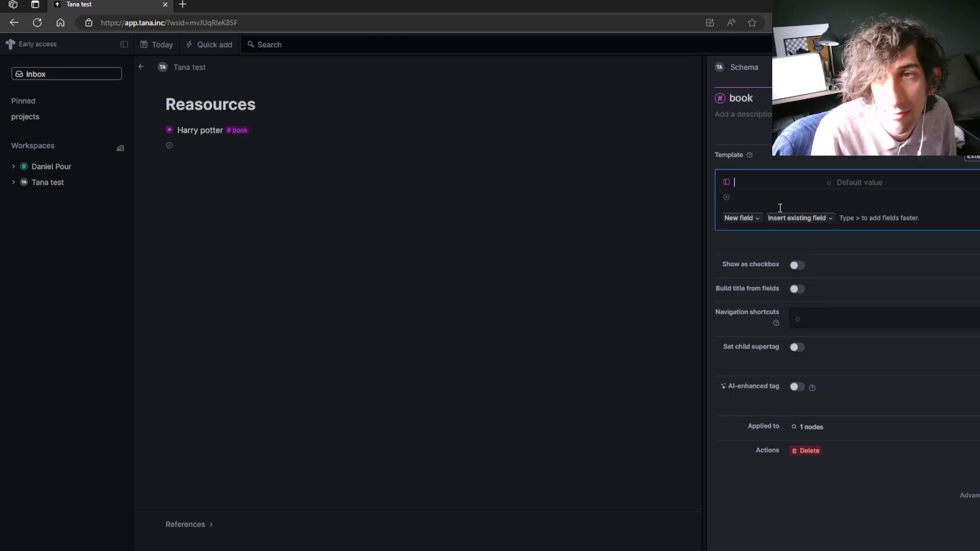
click(726, 182)
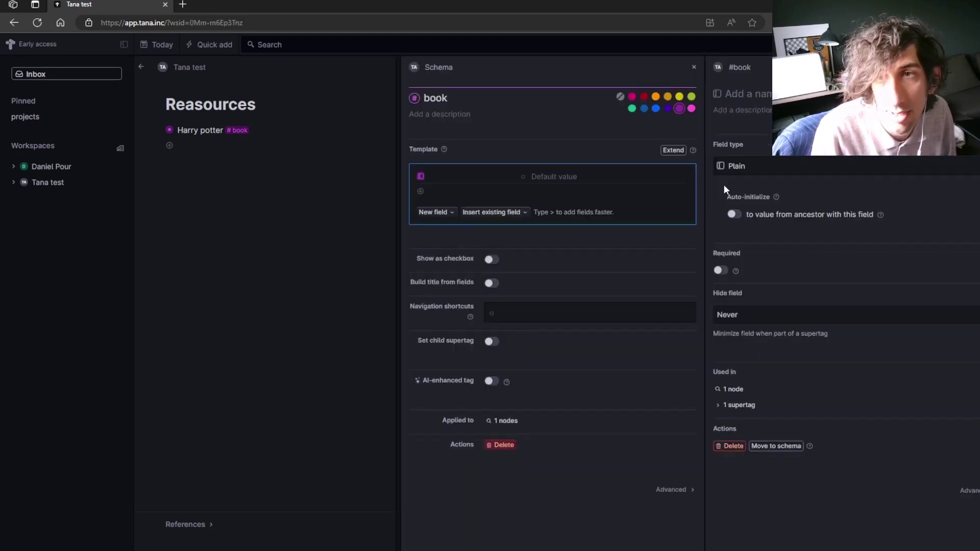
click(817, 145)
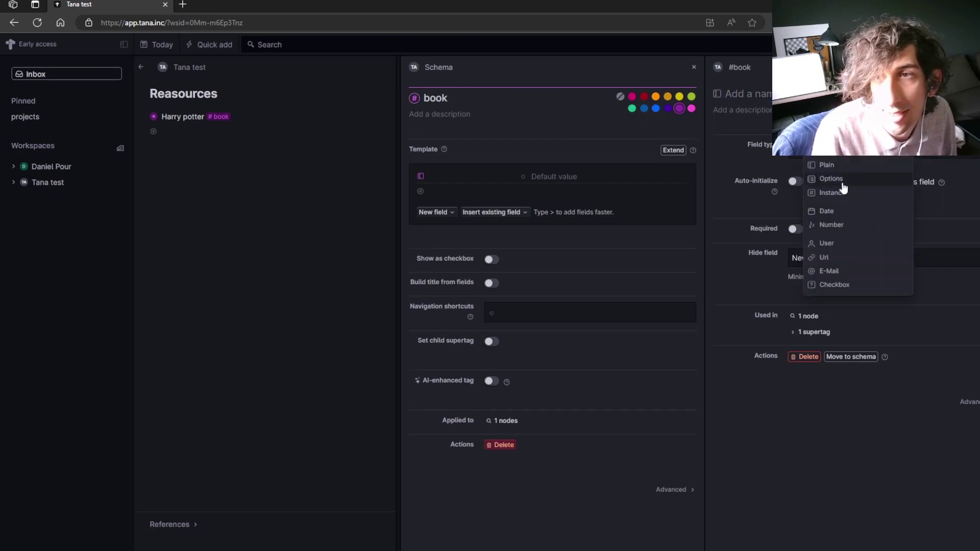
click(832, 225)
text(Rating)
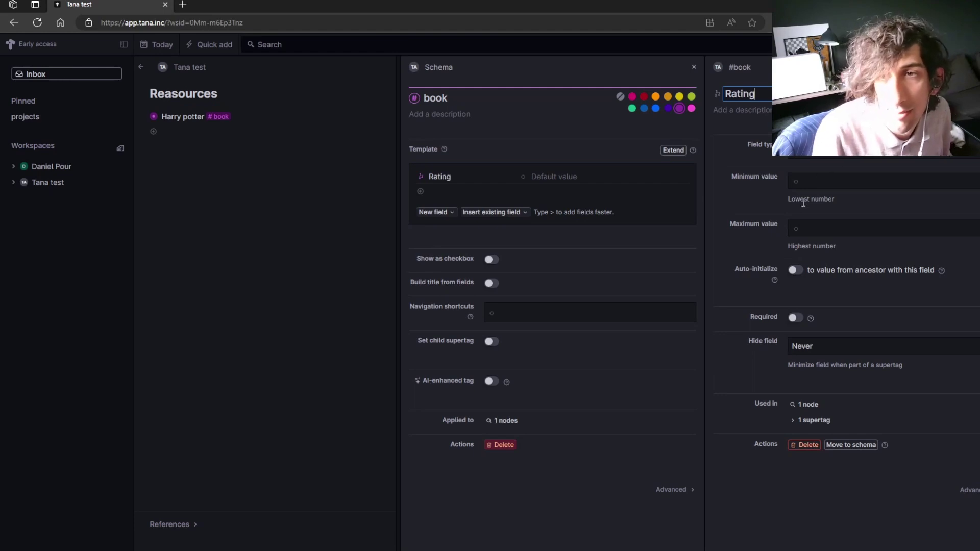
click(815, 174)
text(1)
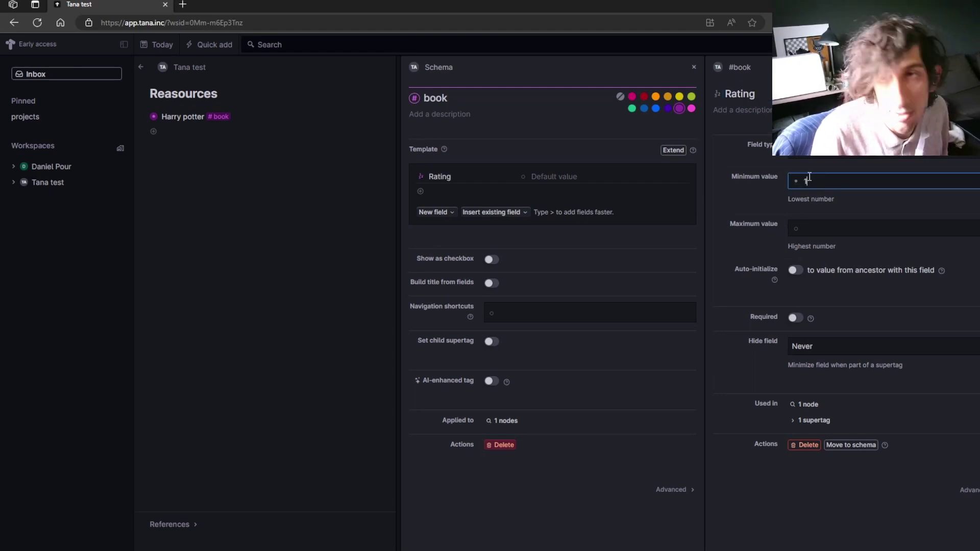
click(830, 225)
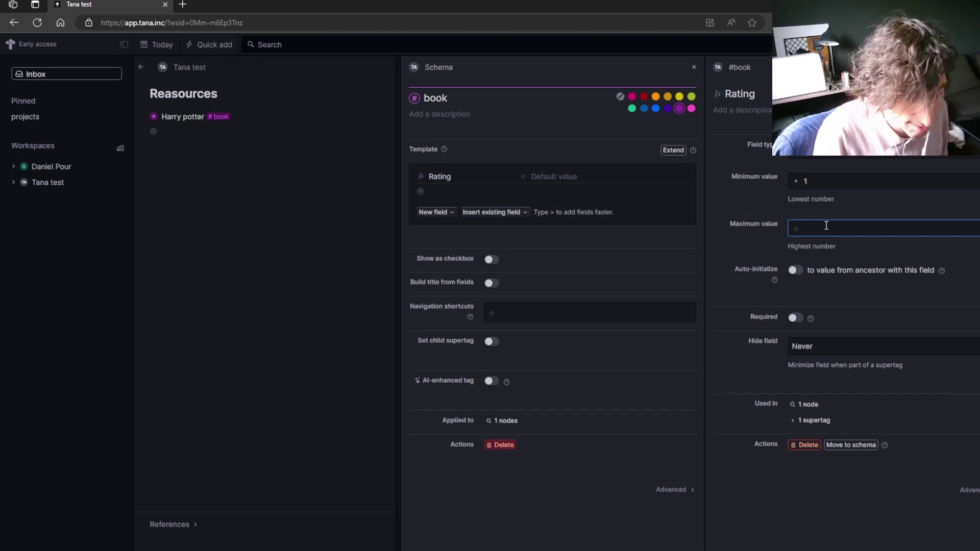
text(6)
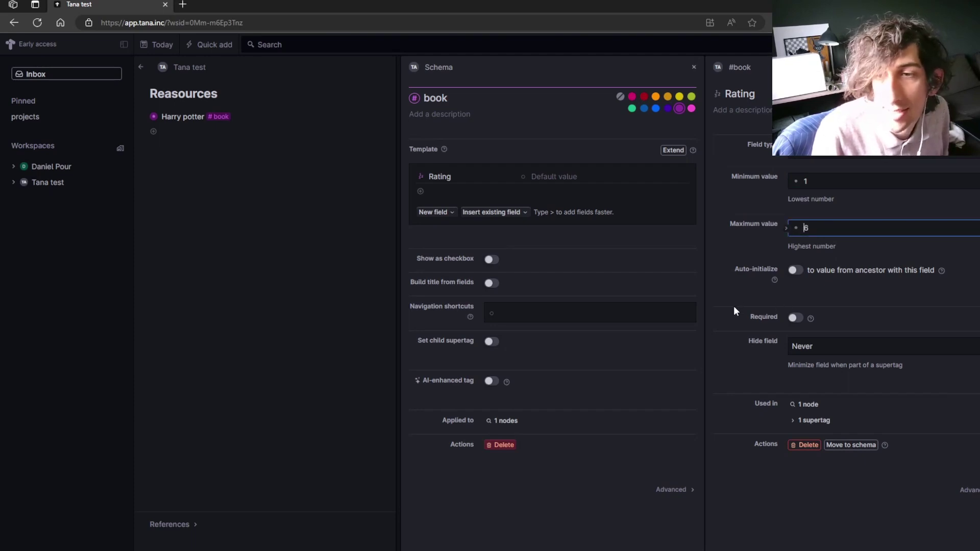
key(Left)
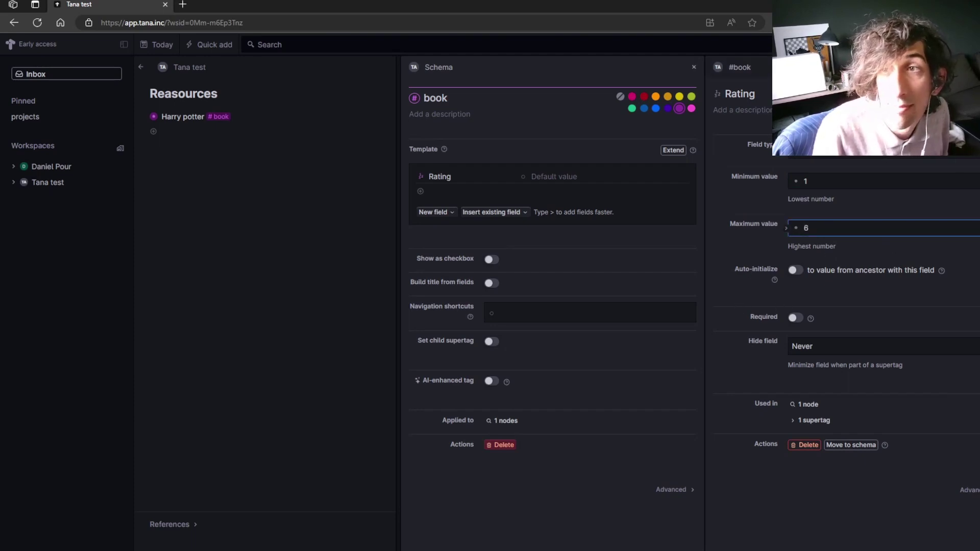
key(Escape)
key(Escape)
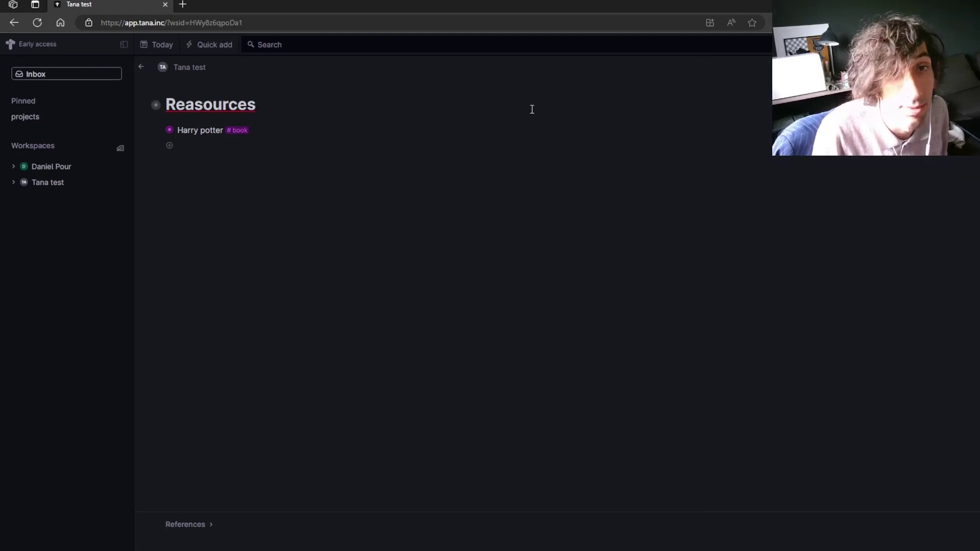
- Add a Books node to the home and insert a list query of nodes tagged #book inside it
click(142, 67)
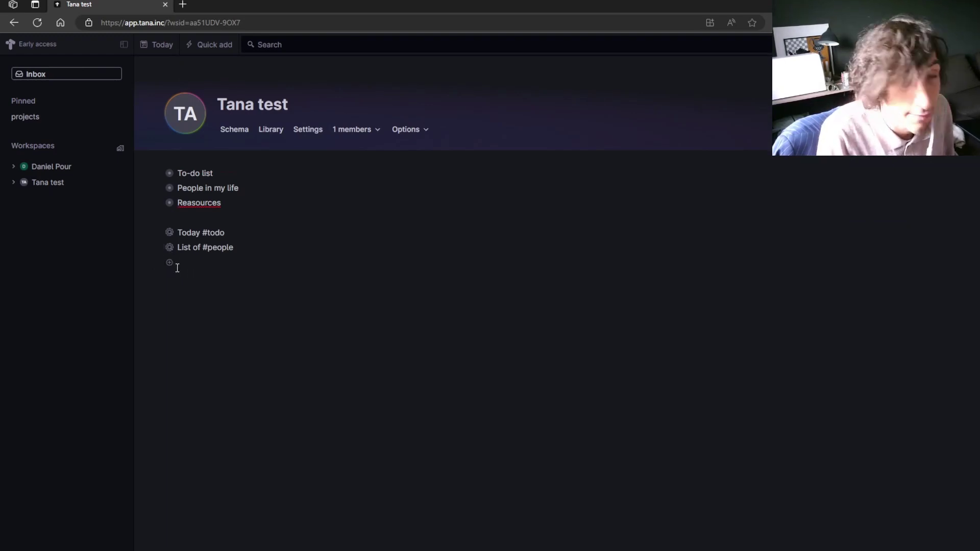
text(Books)
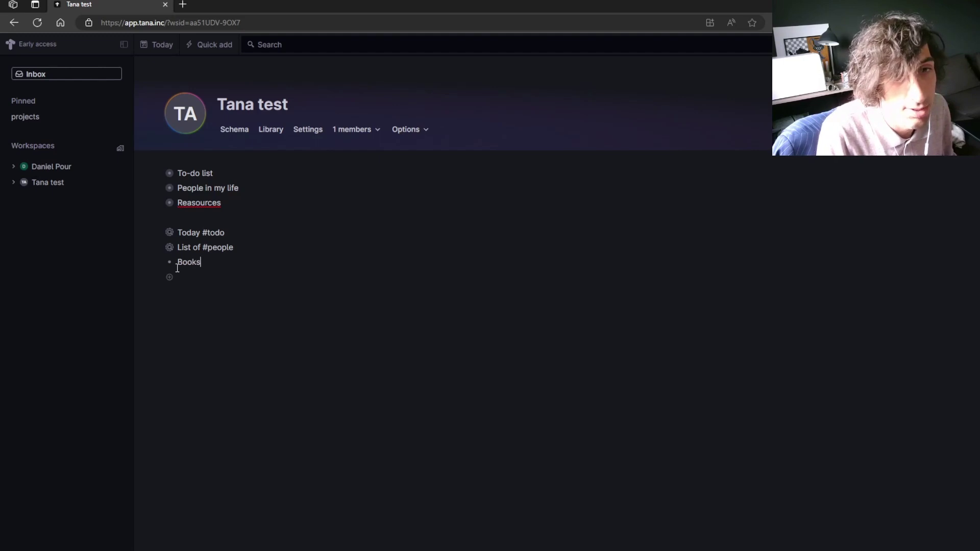
click(170, 263)
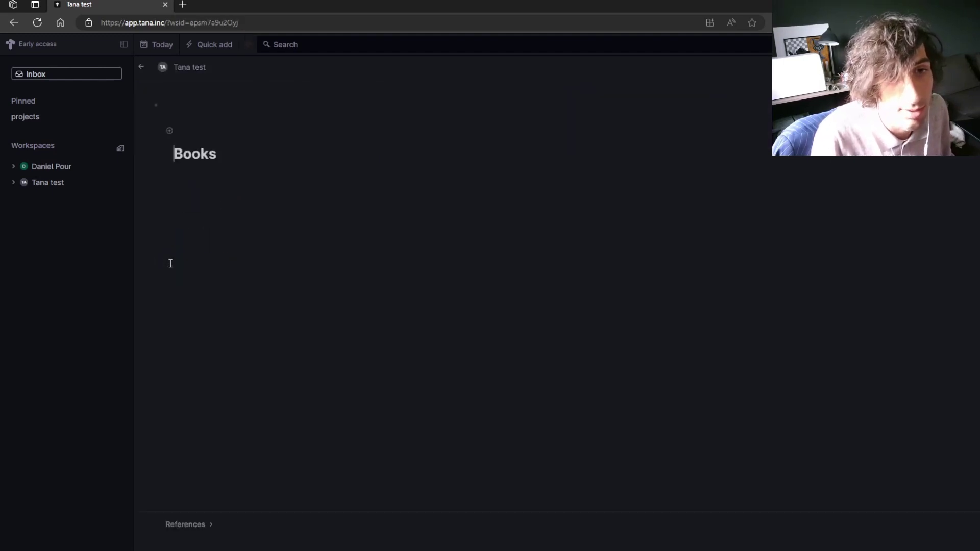
click(196, 136)
text(/)
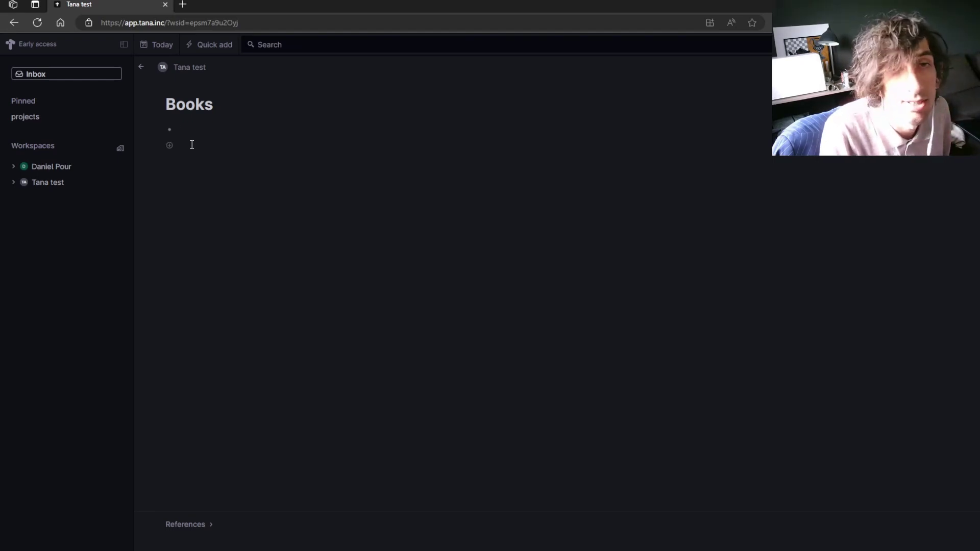
key(slash)
click(230, 161)
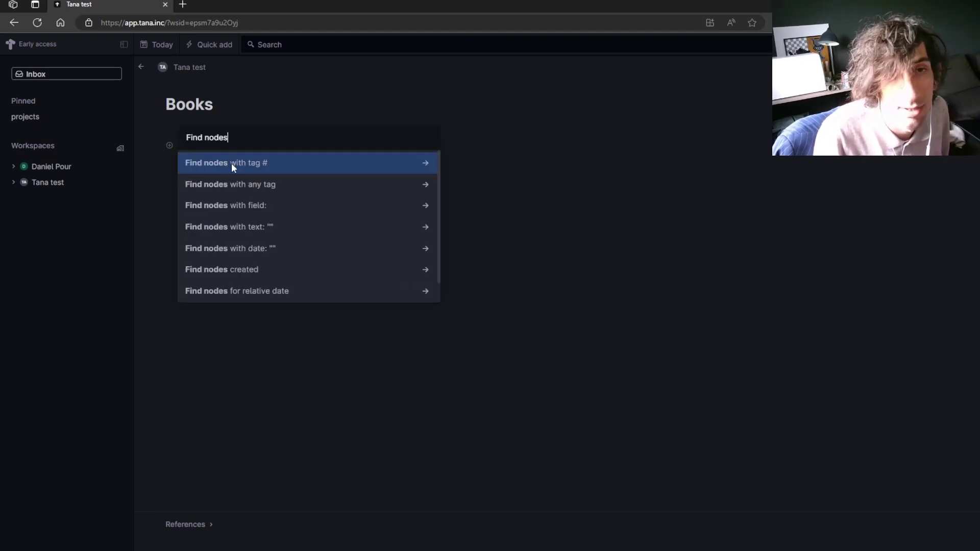
click(262, 161)
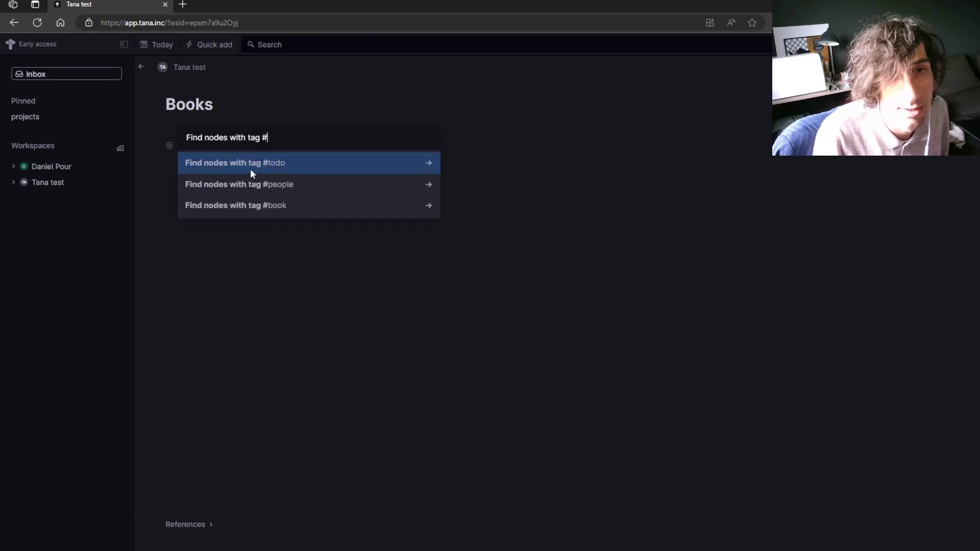
click(282, 186)
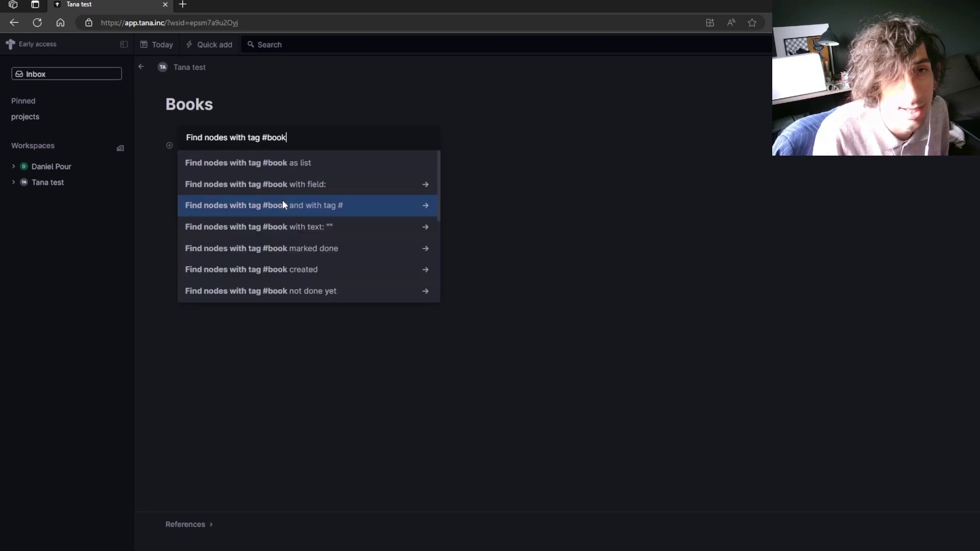
click(315, 162)
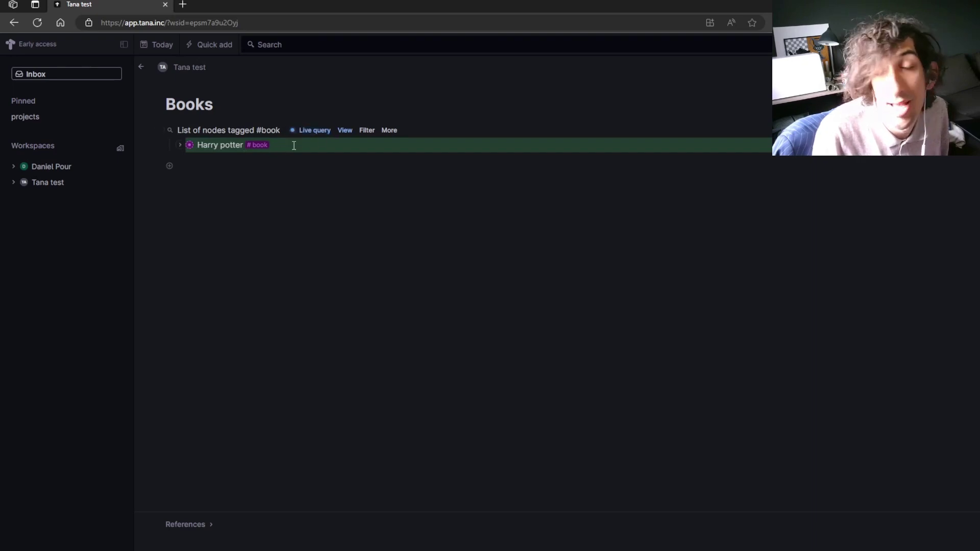
- Switch the #book query through table and tabs to cards, then collapse it
click(345, 131)
click(361, 160)
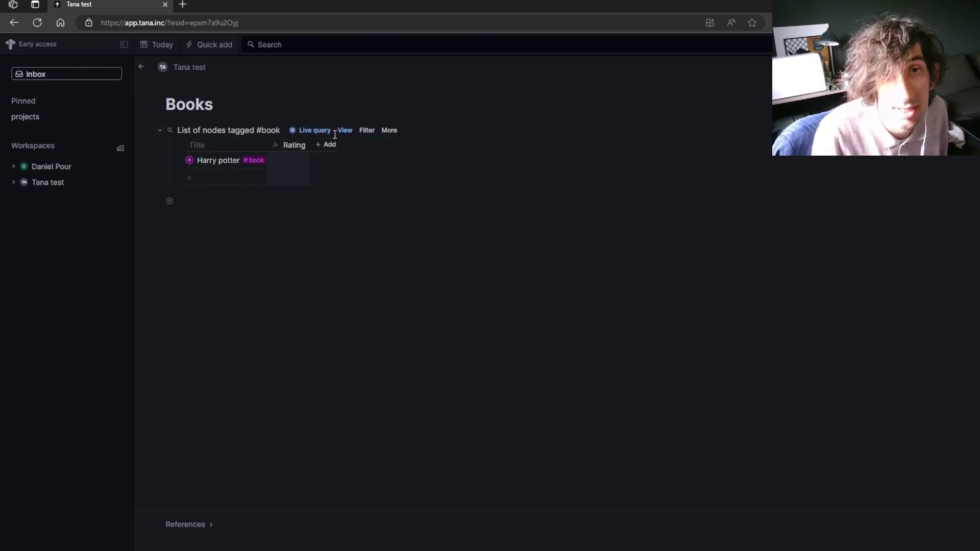
click(344, 131)
click(367, 186)
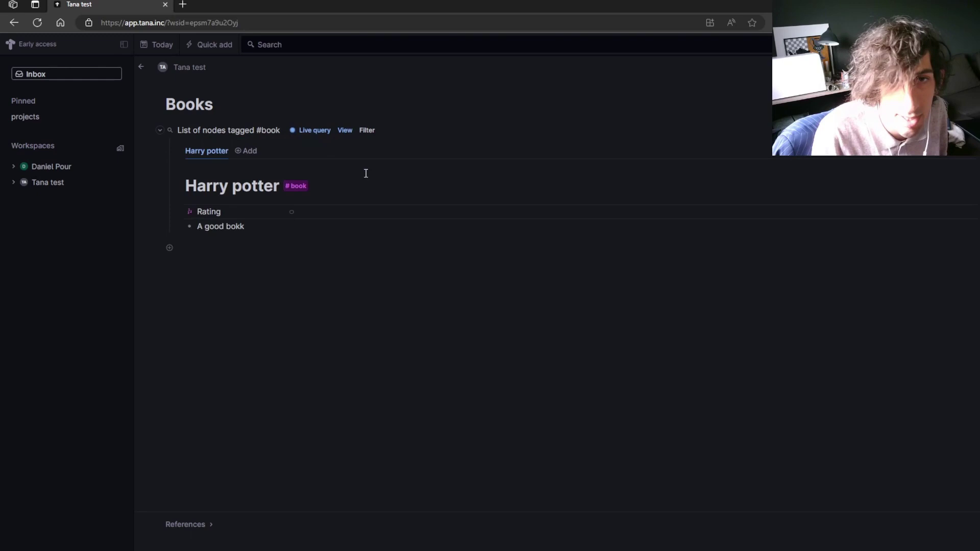
click(345, 132)
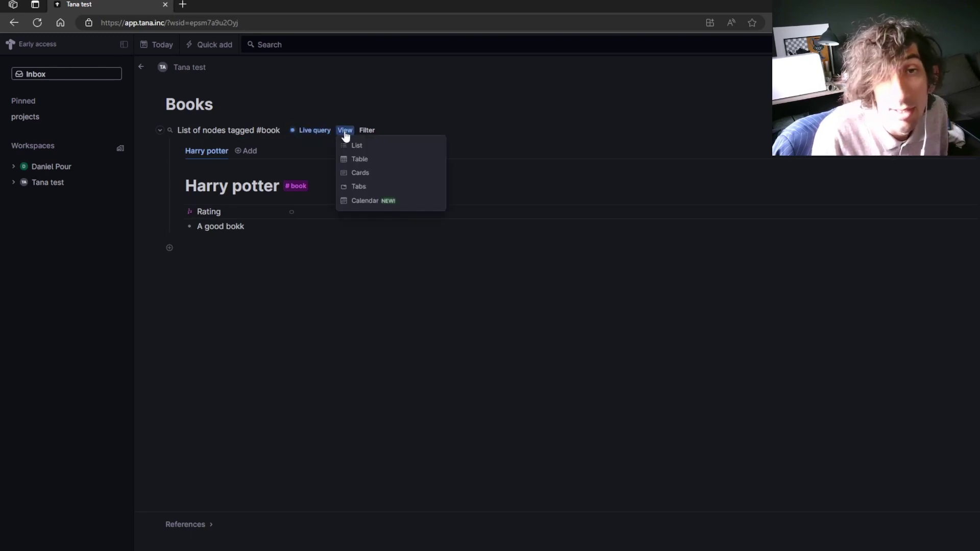
click(362, 173)
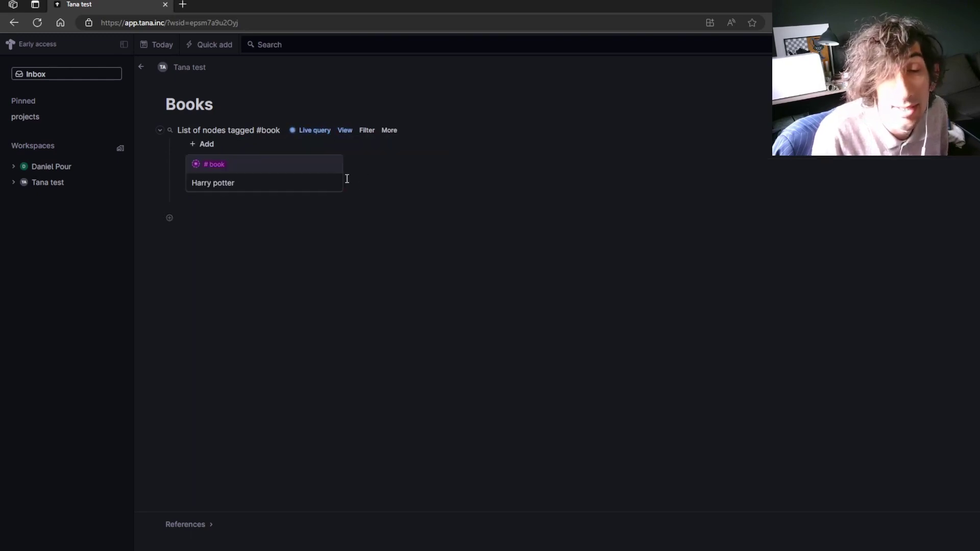
click(161, 130)
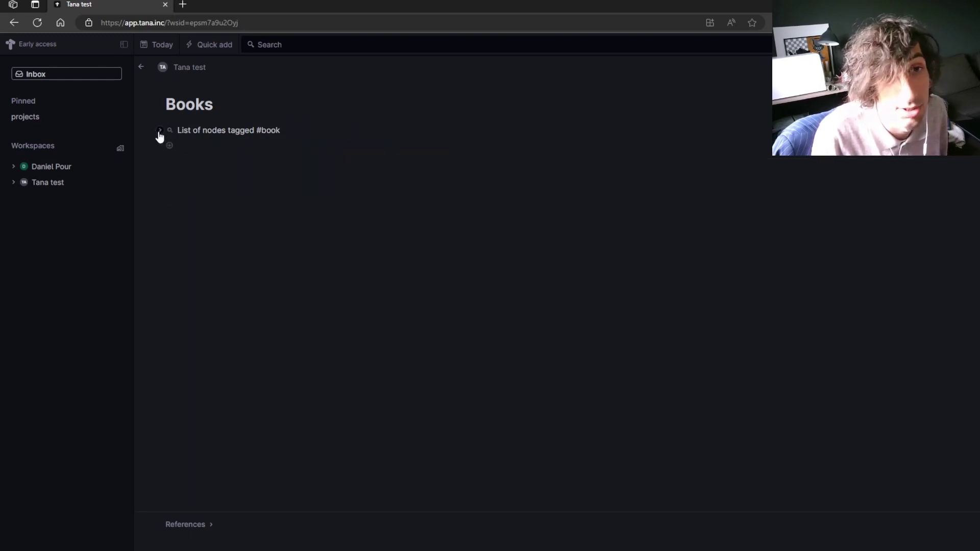
- Open the Books page and its #book search, then return home and select the Books node
click(51, 184)
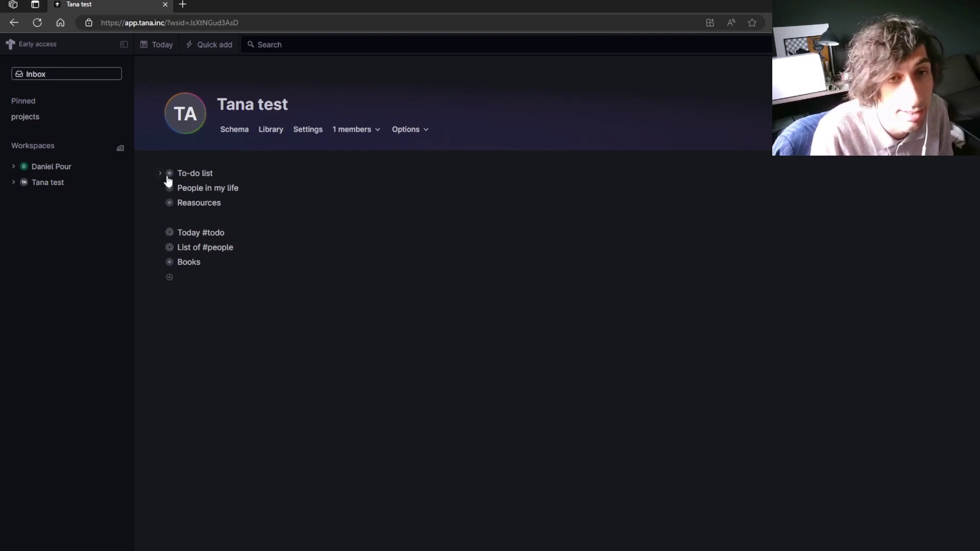
click(167, 262)
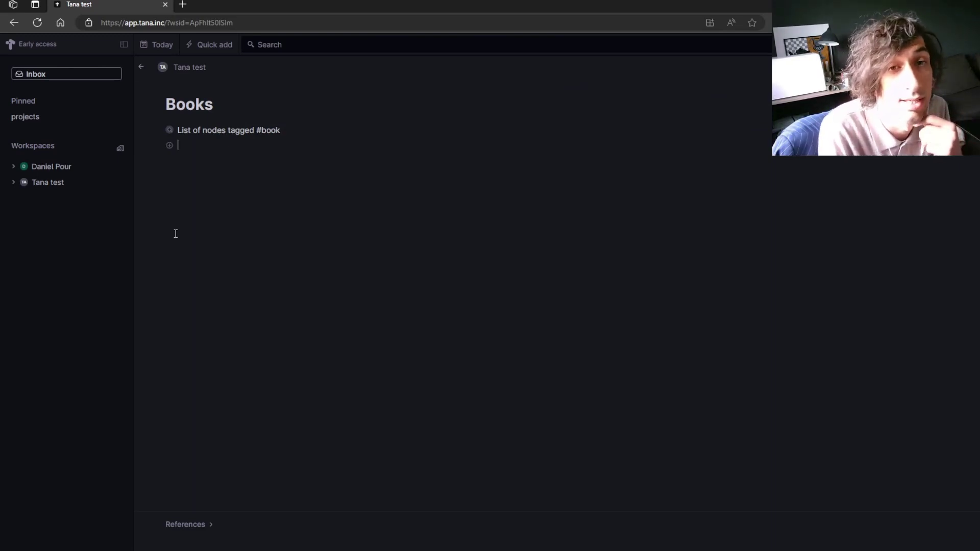
click(169, 130)
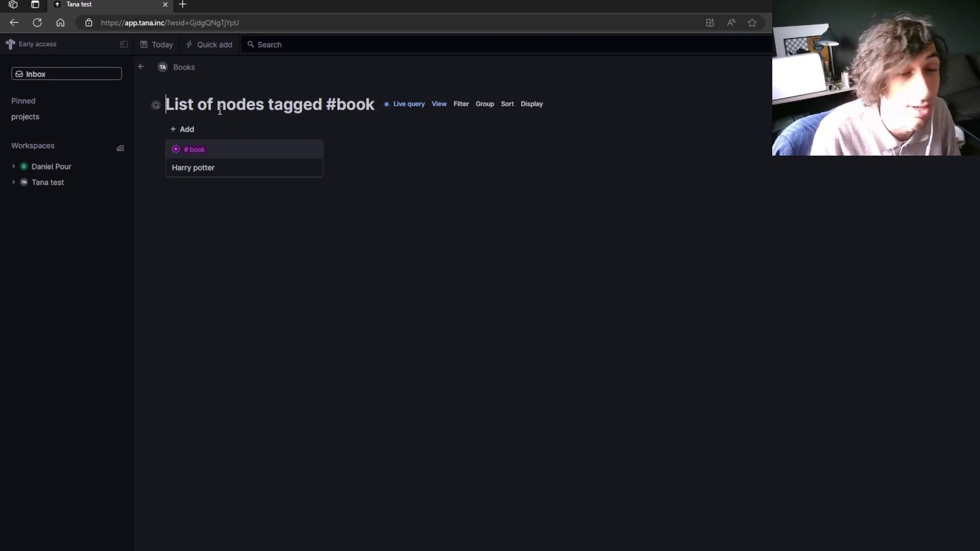
click(53, 183)
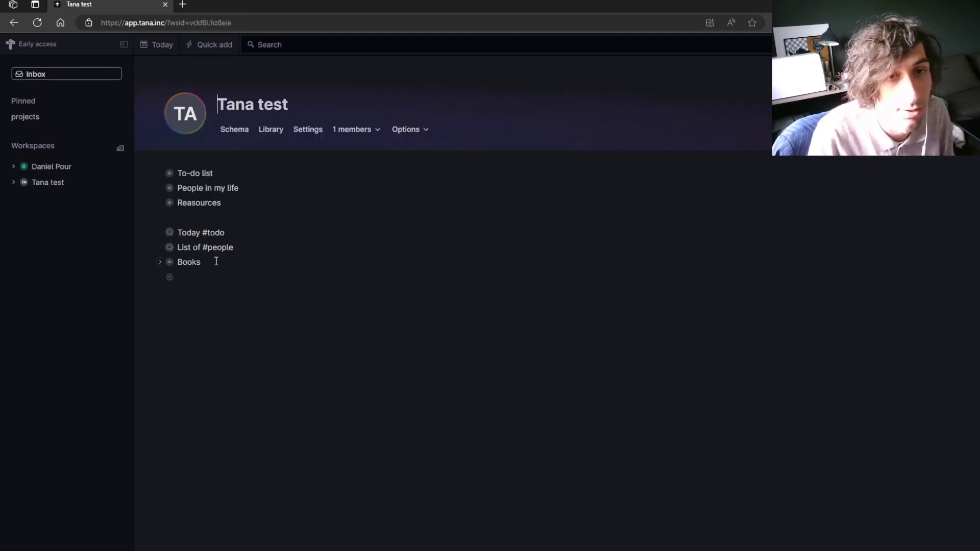
click(164, 262)
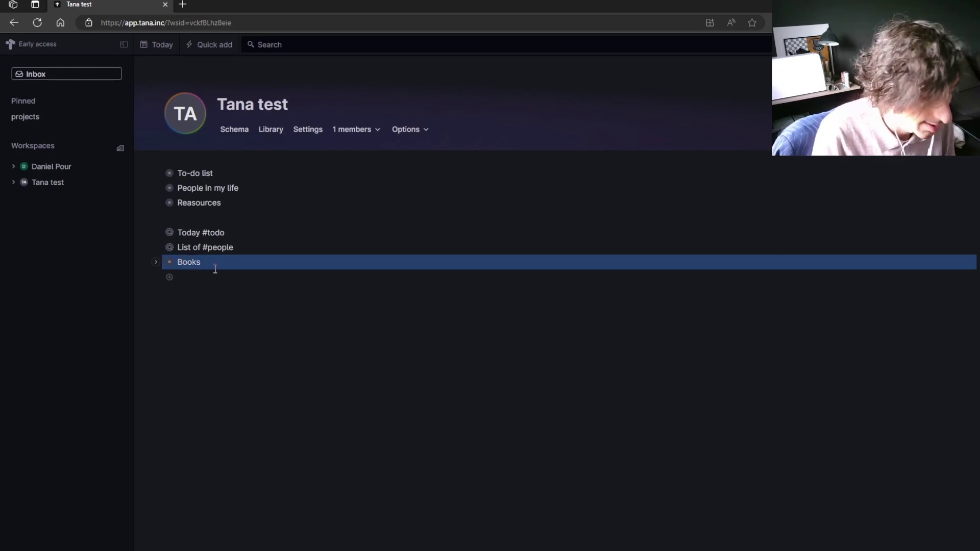
- Delete the Books node and insert a list query of nodes tagged #book in its place
key(Delete)
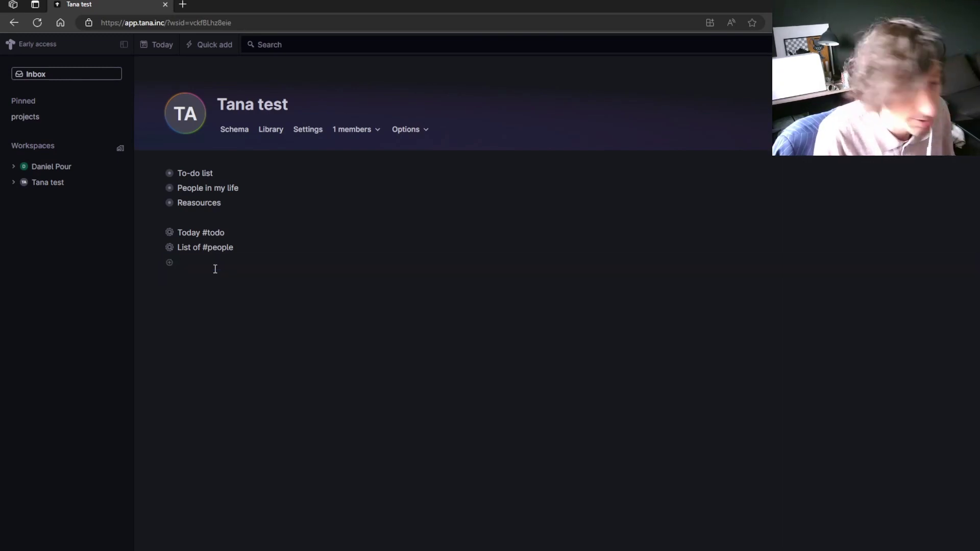
key(ctrl+k)
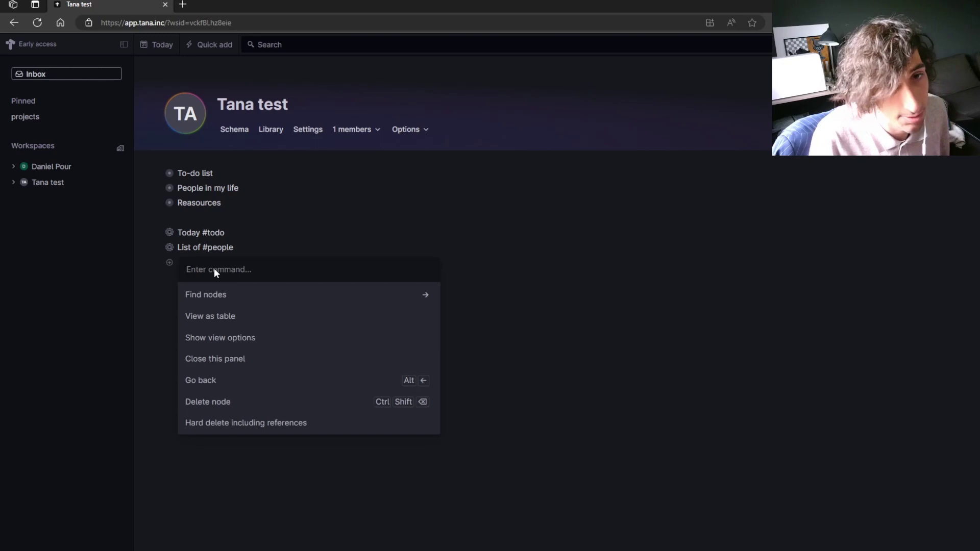
click(231, 295)
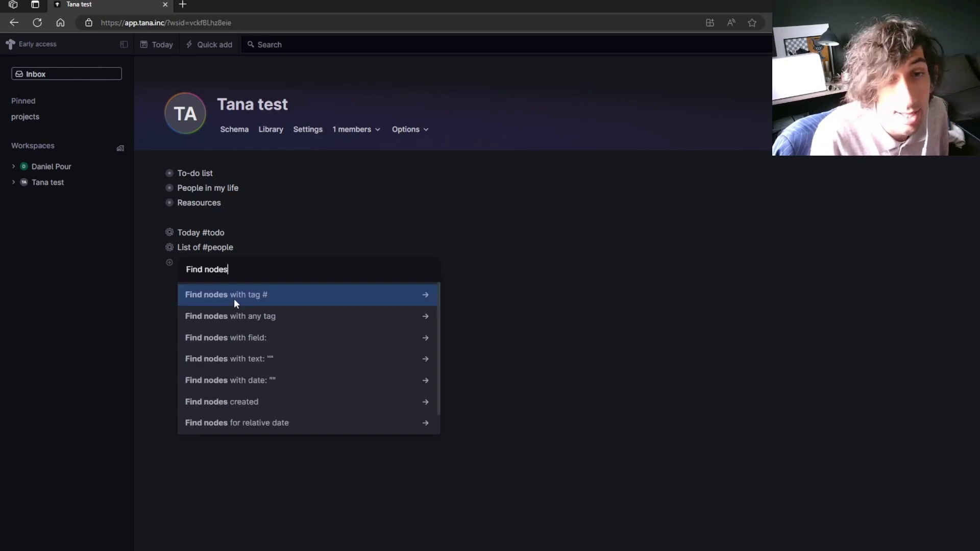
click(260, 298)
click(286, 338)
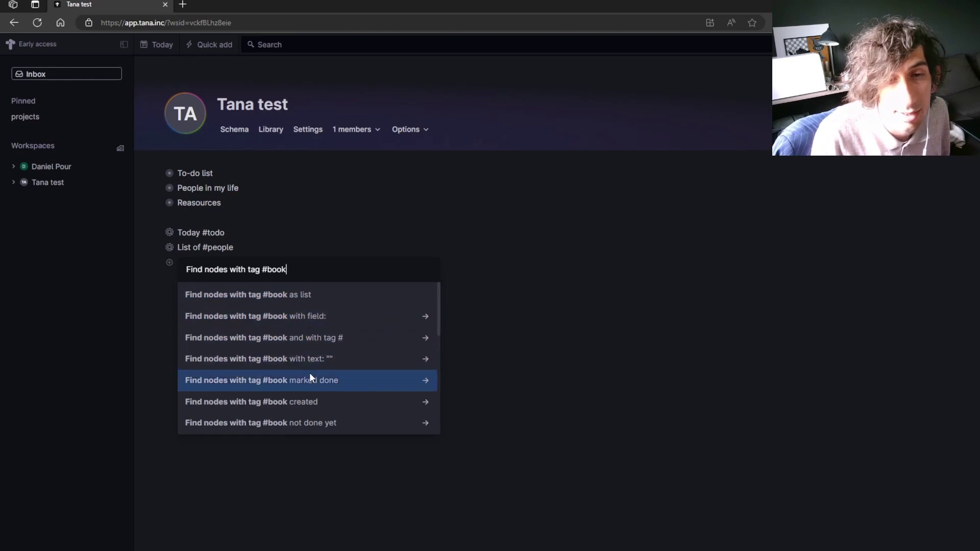
click(305, 301)
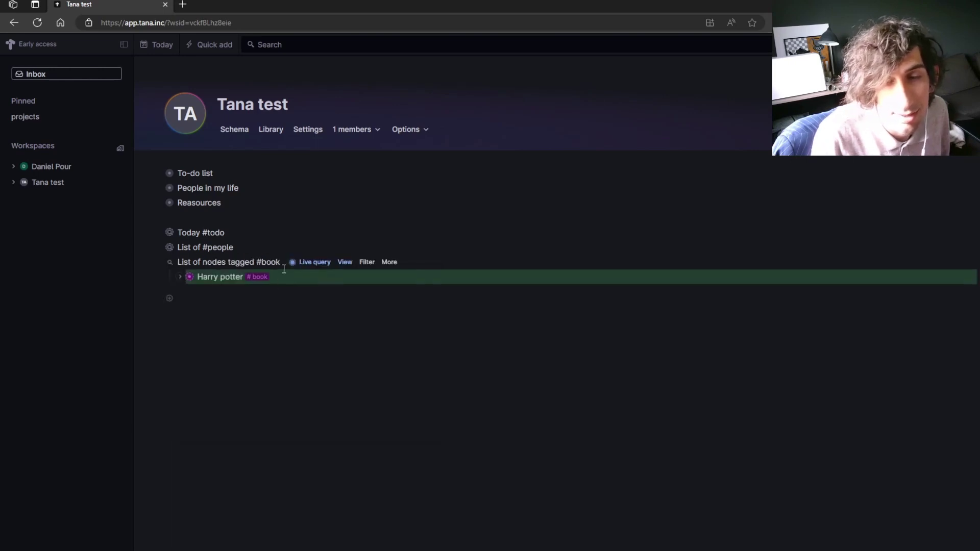
- Collapse the #book results, peek at List of #people, then open the #book query as a page
click(160, 263)
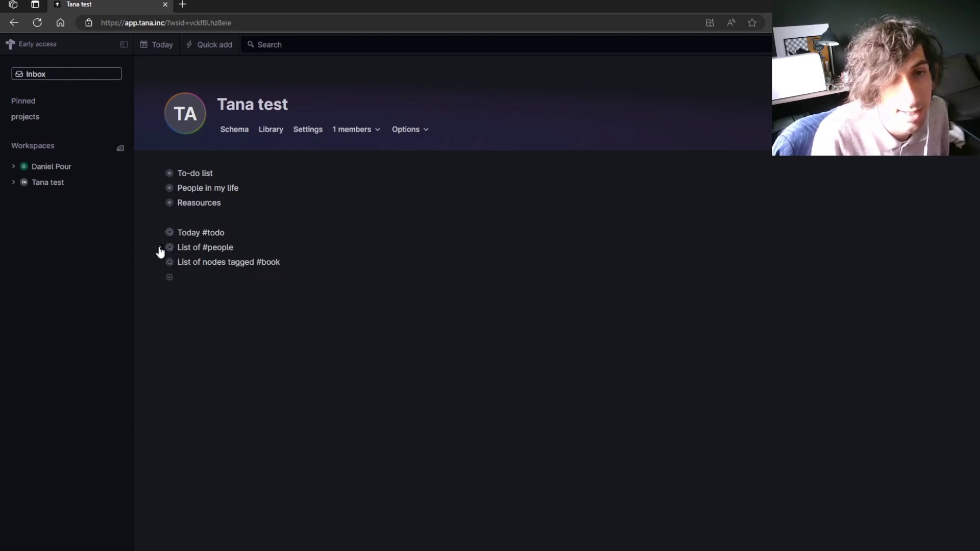
click(160, 249)
click(160, 249)
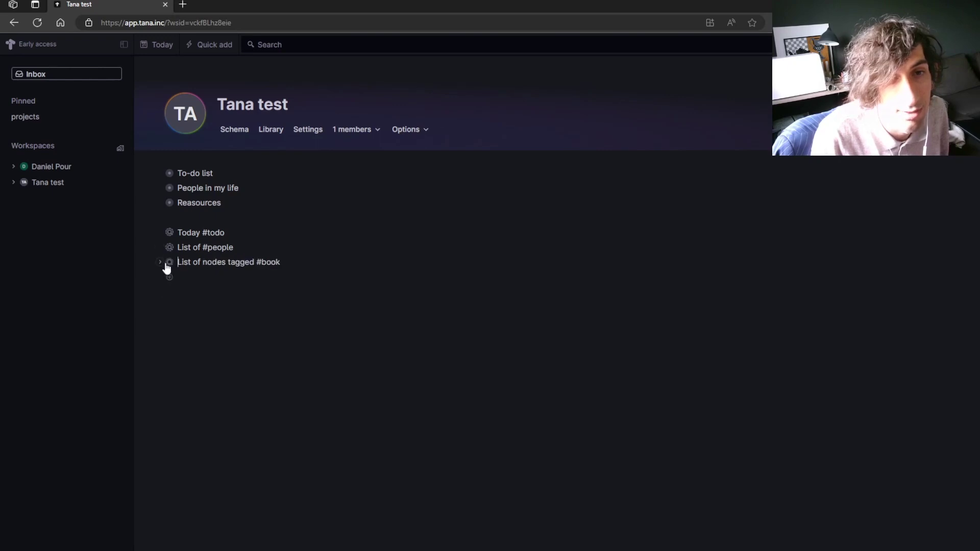
click(169, 263)
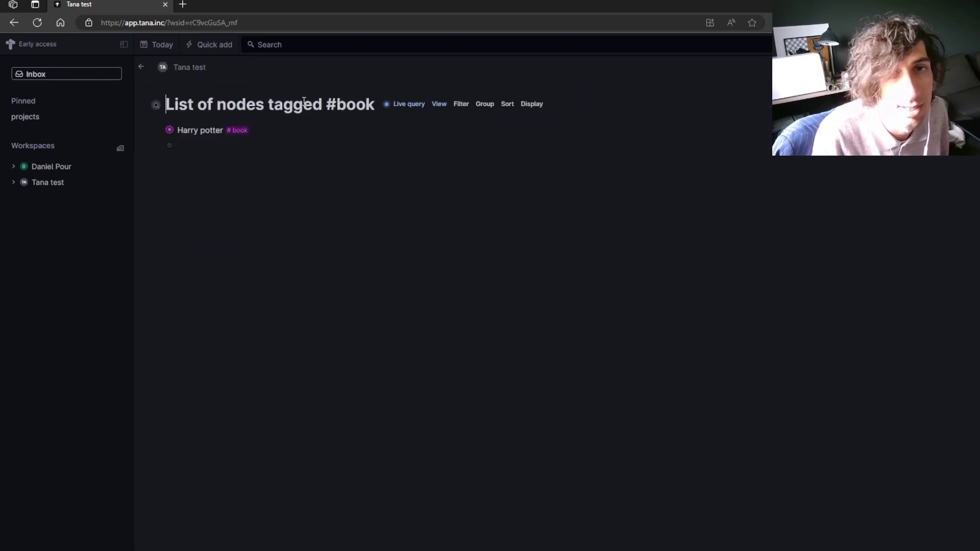
- Replace 'List of nodes tagged' in the query title with 'High rated books'
drag(321, 106, 162, 117)
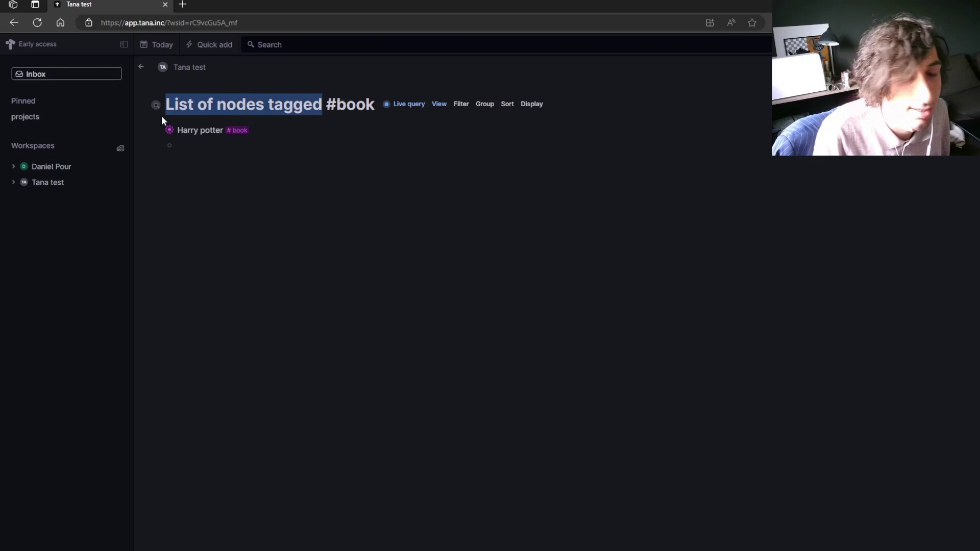
key(BackSpace)
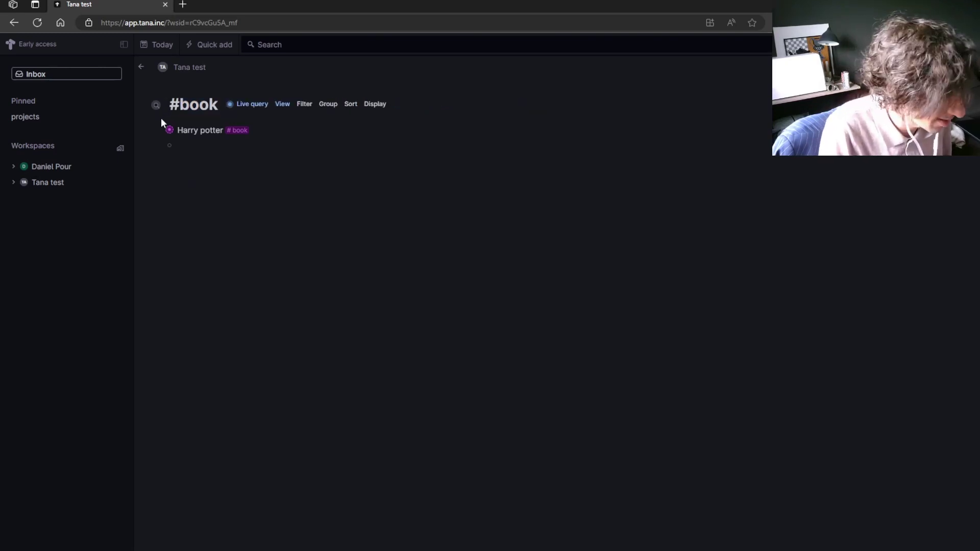
text(High rated)
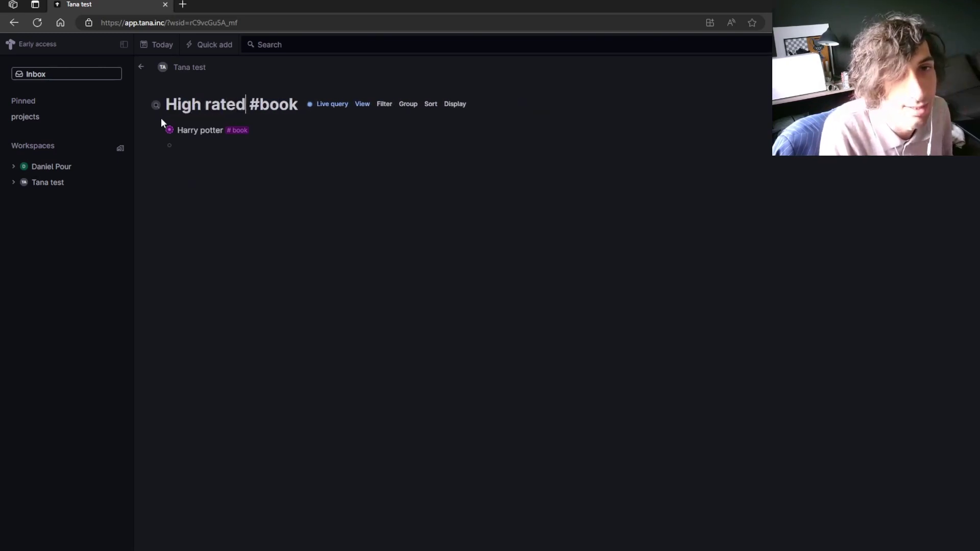
text( boo )
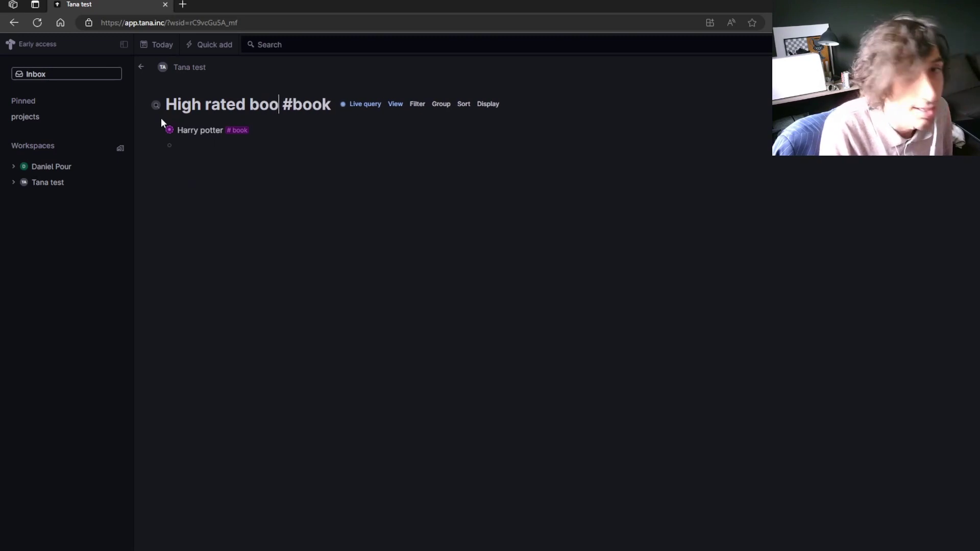
text(ks)
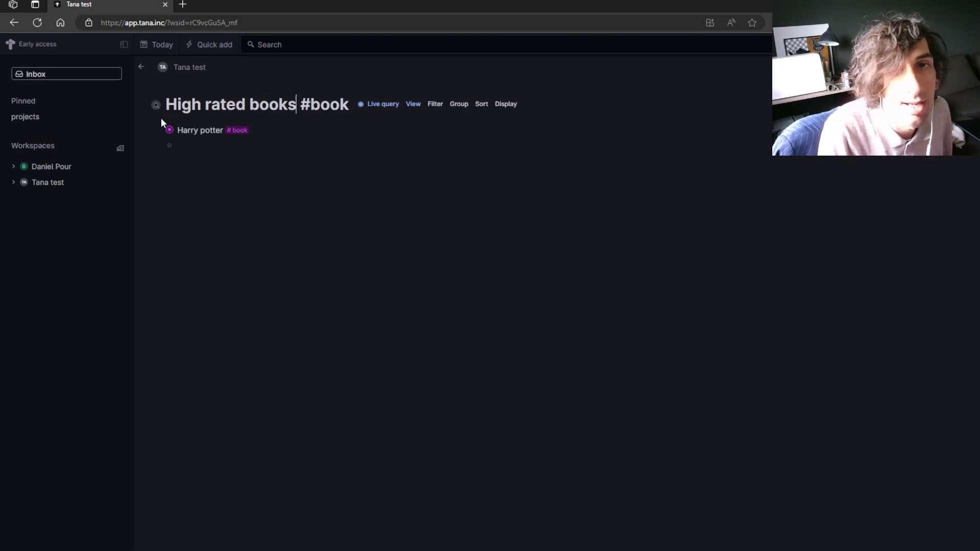
- Open the #book tag's schema and expand Harry potter to reveal its Rating field
click(440, 104)
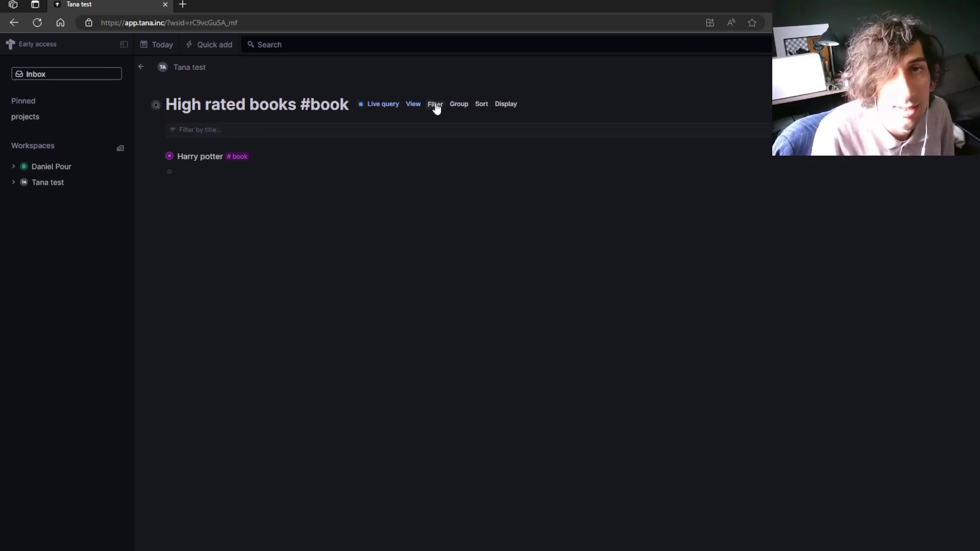
click(436, 104)
mouse_move(237, 132)
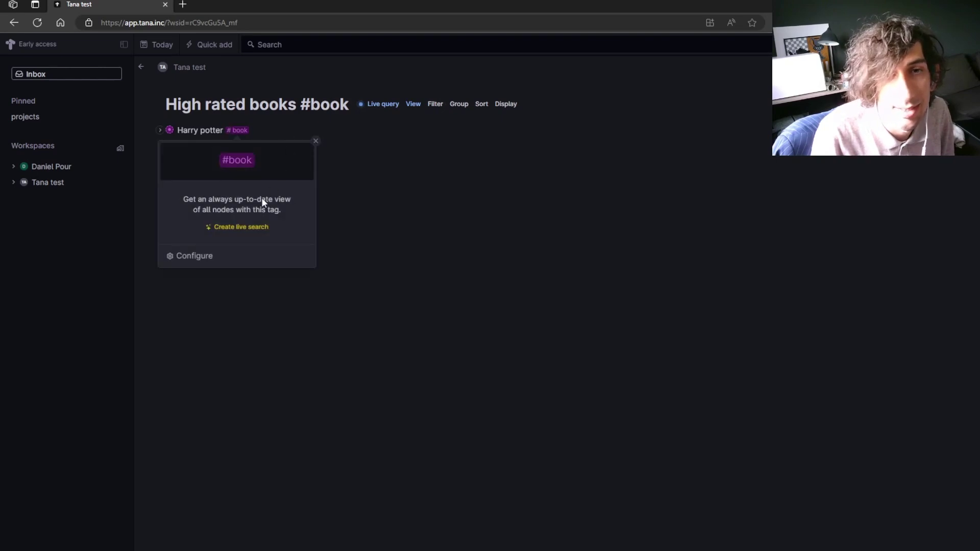
click(213, 262)
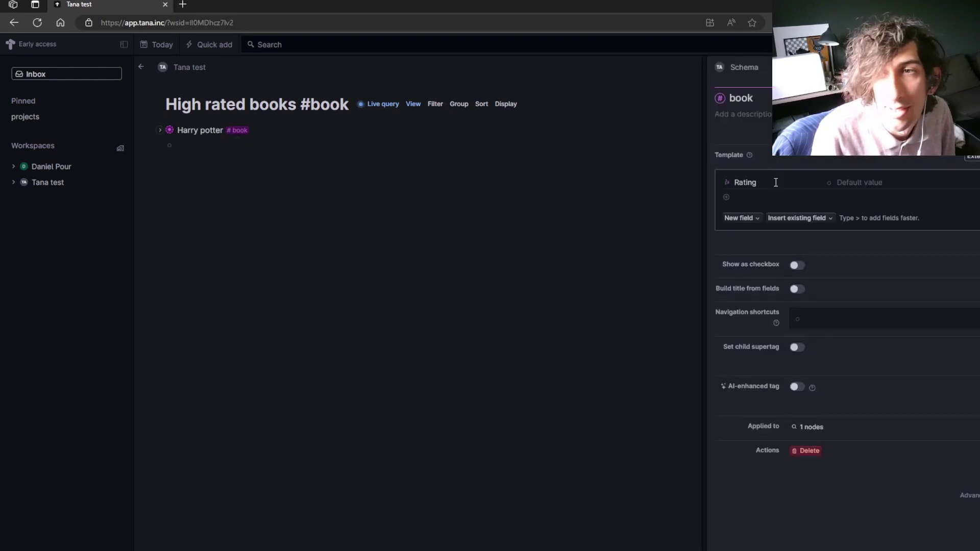
click(158, 128)
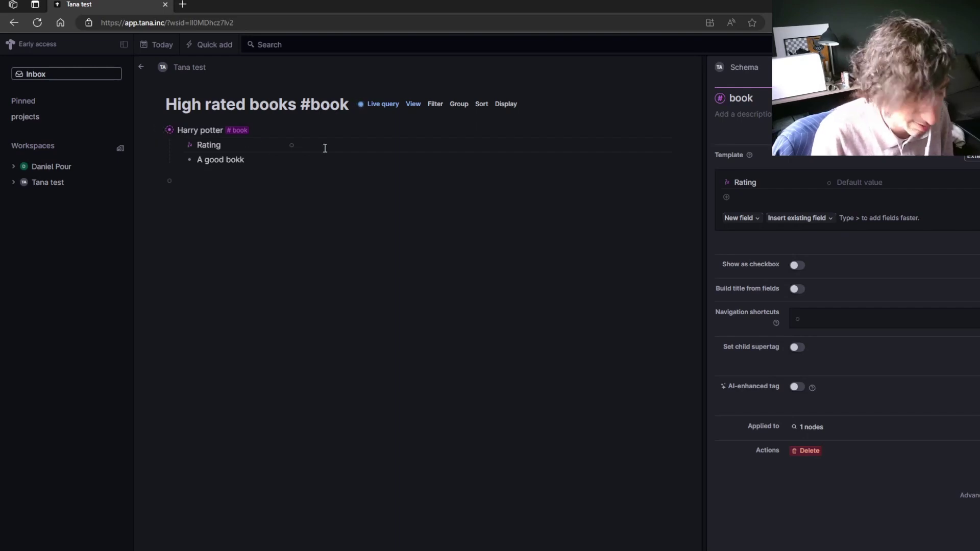
- Filter the query to Rating 5, then return to the Tana test workspace home
click(436, 105)
click(246, 130)
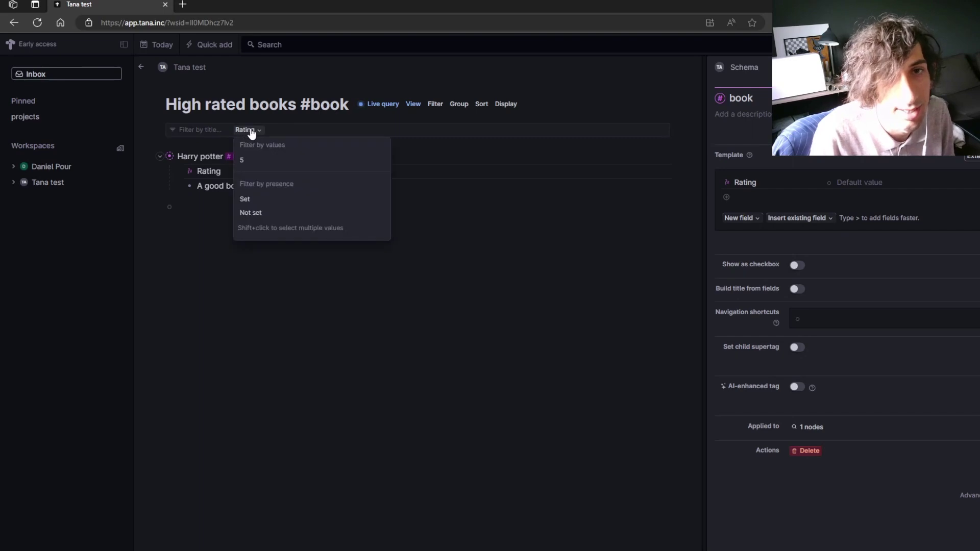
click(265, 159)
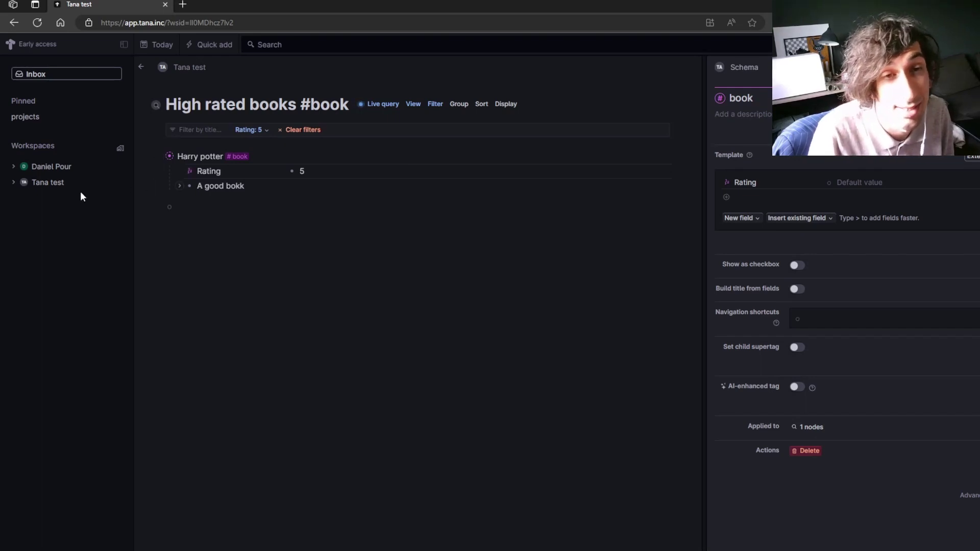
click(64, 183)
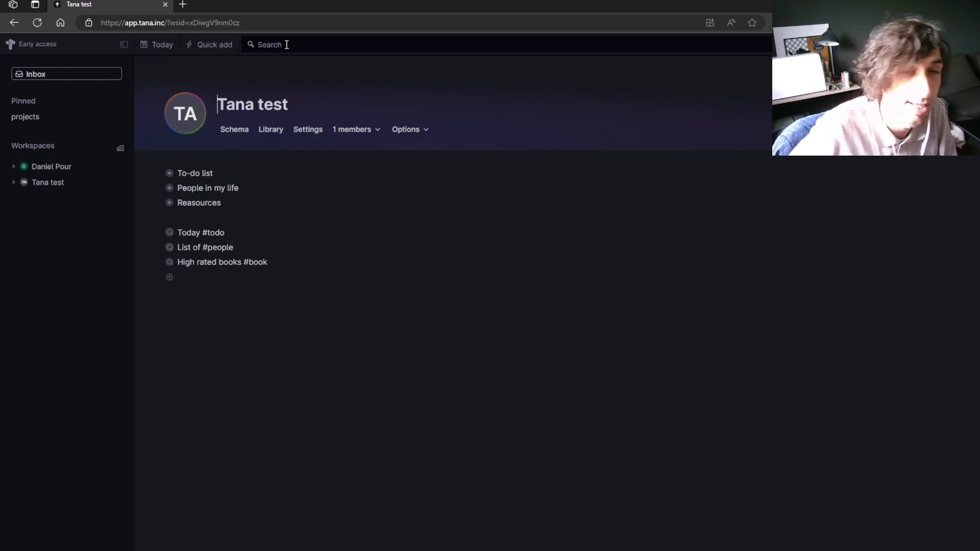
click(287, 45)
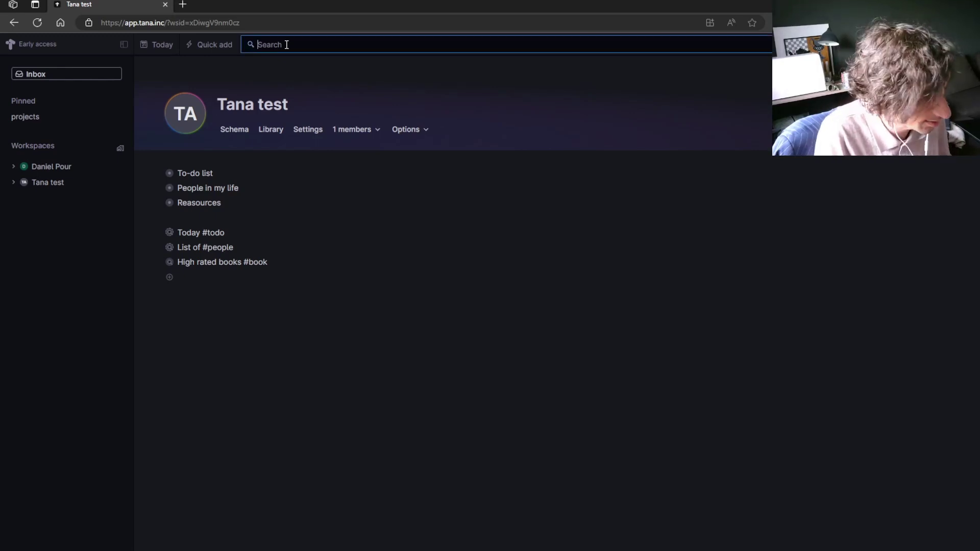
text(h)
key(BackSpace)
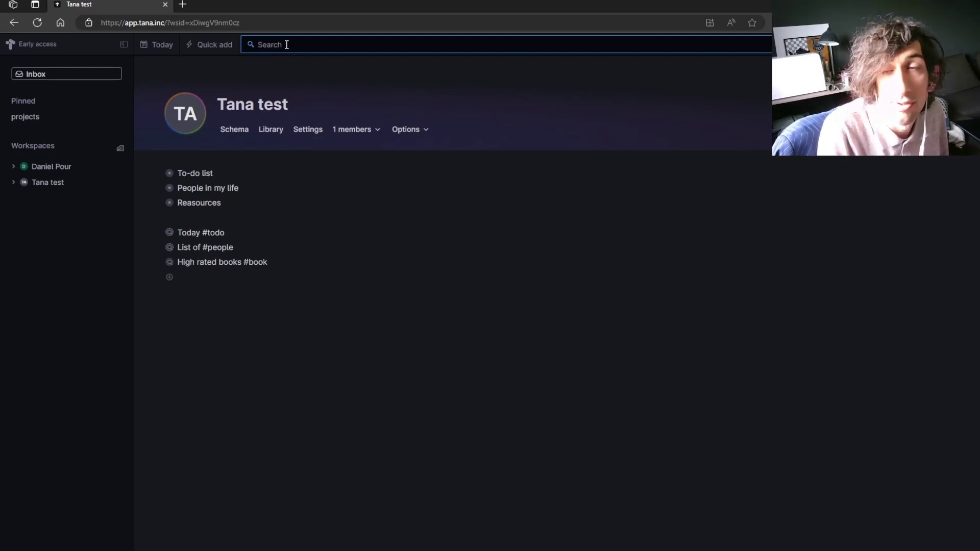